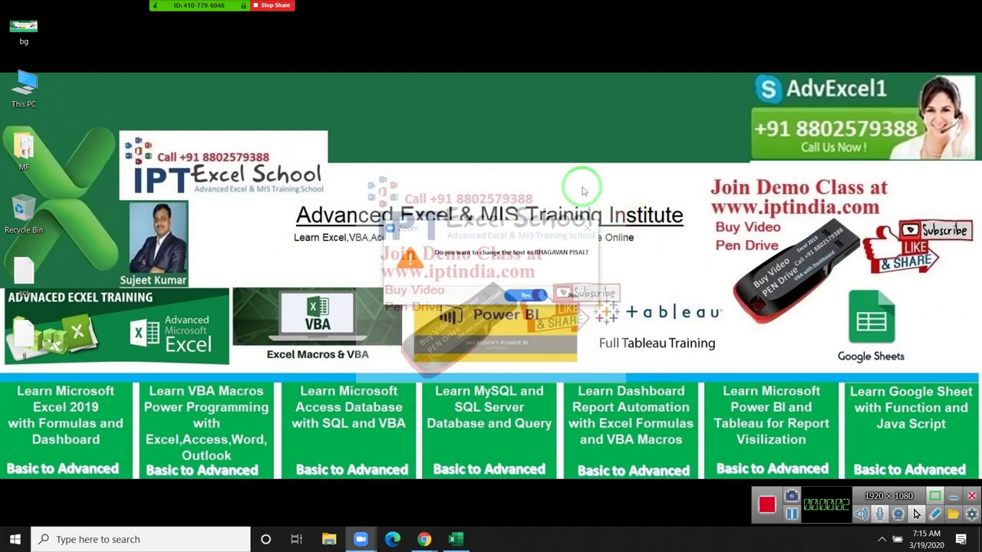
# Step: Dismiss Zoom's change-host question, check the More meeting menu, and draw a red annotation toward the taskbar
pyautogui.click(588, 227)
pyautogui.moveTo(192, 6)
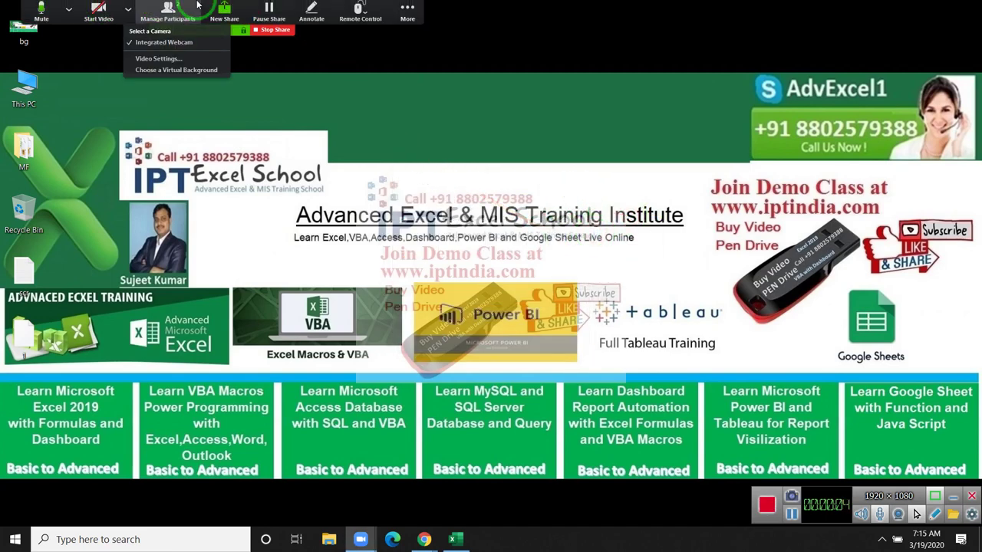
pyautogui.click(407, 13)
pyautogui.click(436, 70)
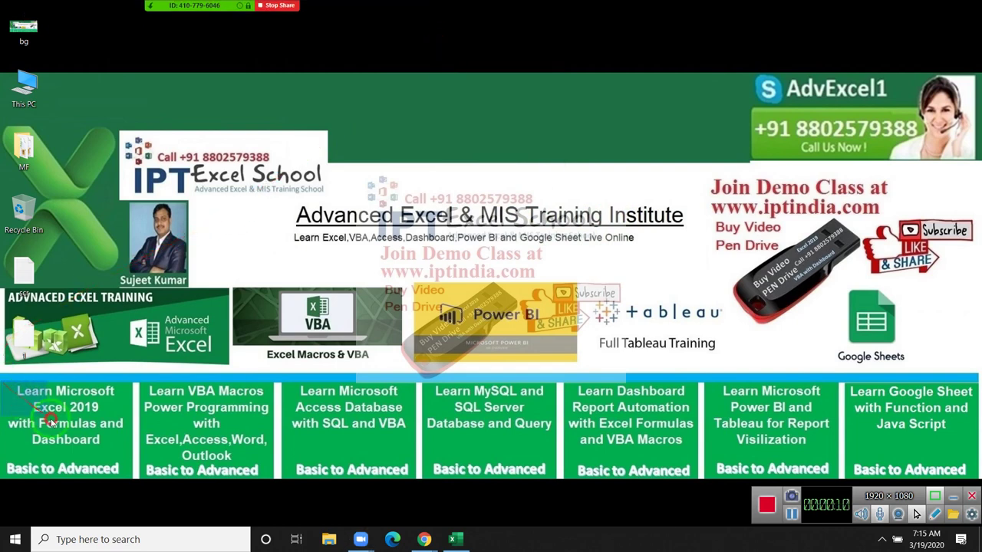
pyautogui.moveTo(115, 471); pyautogui.dragTo(424, 542)
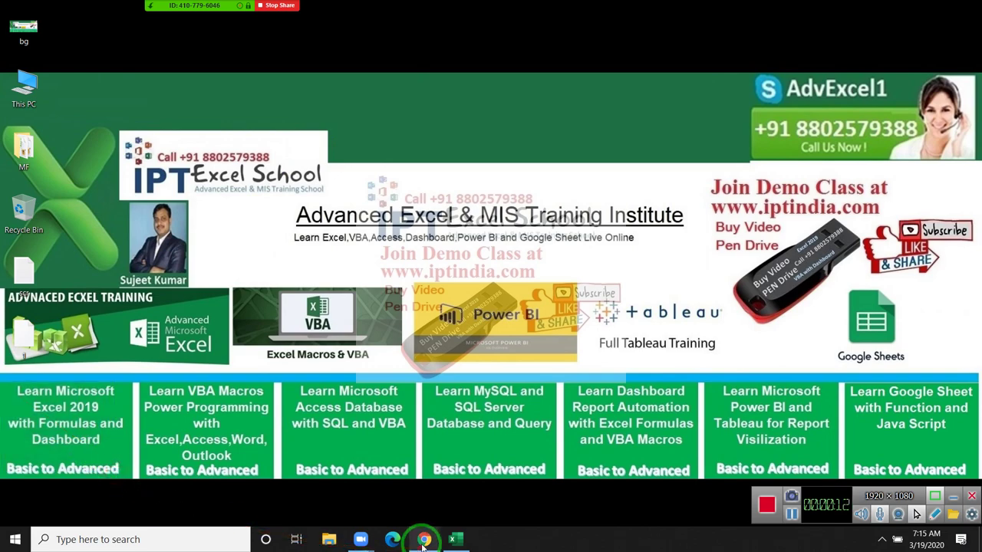
# Step: Bring Excel forward, return to the Data sheet, then open the File start page and circle Blank workbook
pyautogui.click(451, 540)
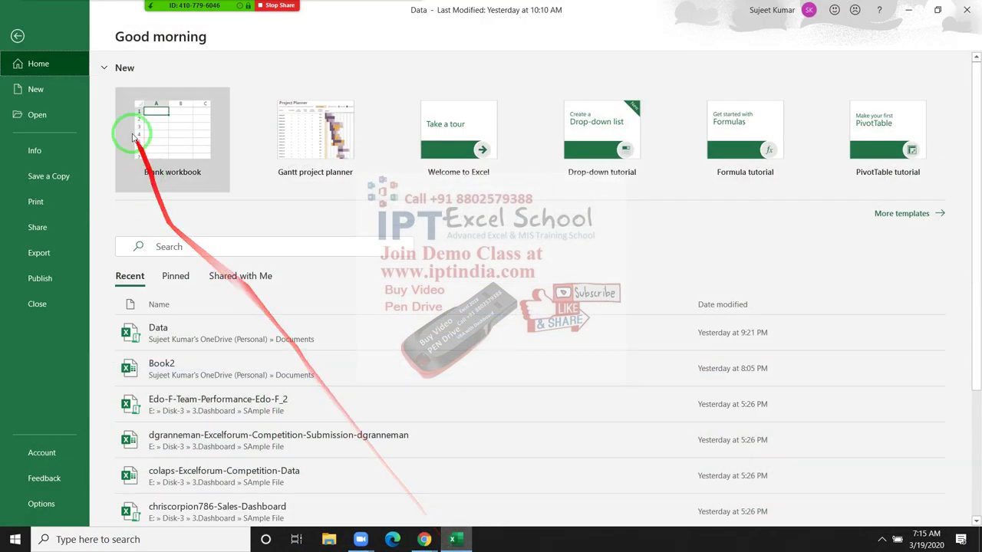
pyautogui.click(18, 35)
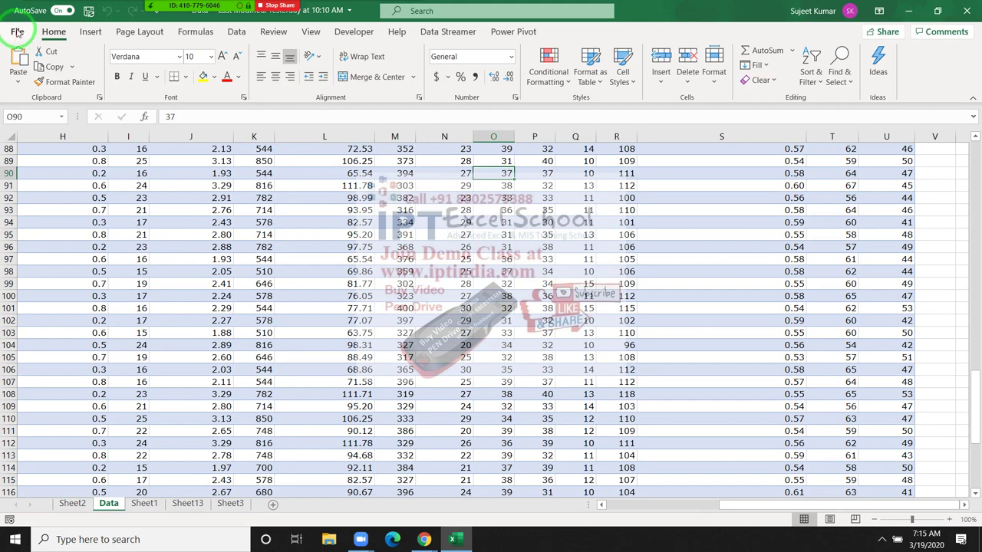
pyautogui.click(17, 32)
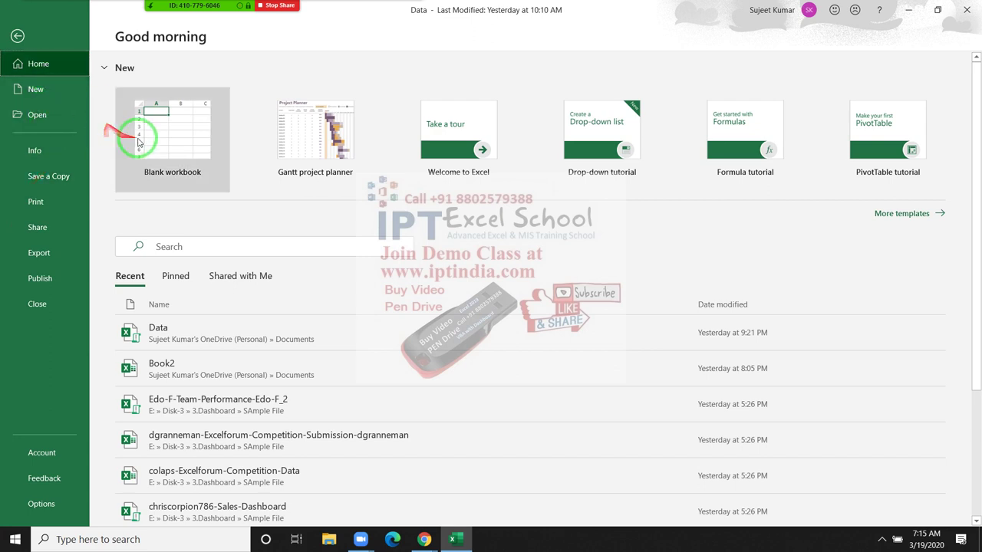
pyautogui.moveTo(184, 137)
pyautogui.mouseDown()
pyautogui.moveTo(158, 143)
pyautogui.moveTo(403, 141)
pyautogui.moveTo(339, 150)
pyautogui.mouseUp()
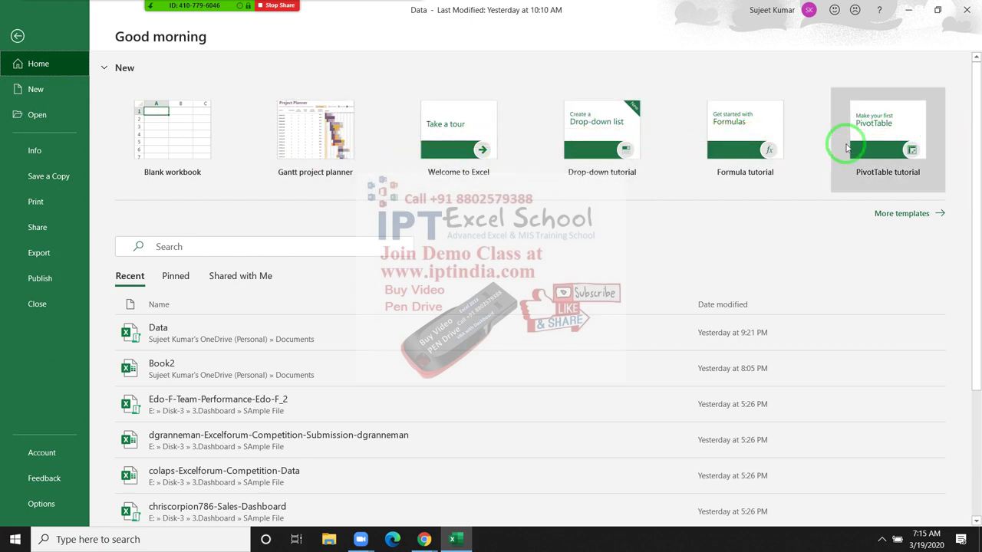
pyautogui.scroll(-1, 514, 290)
pyautogui.scroll(-2, 219, 285)
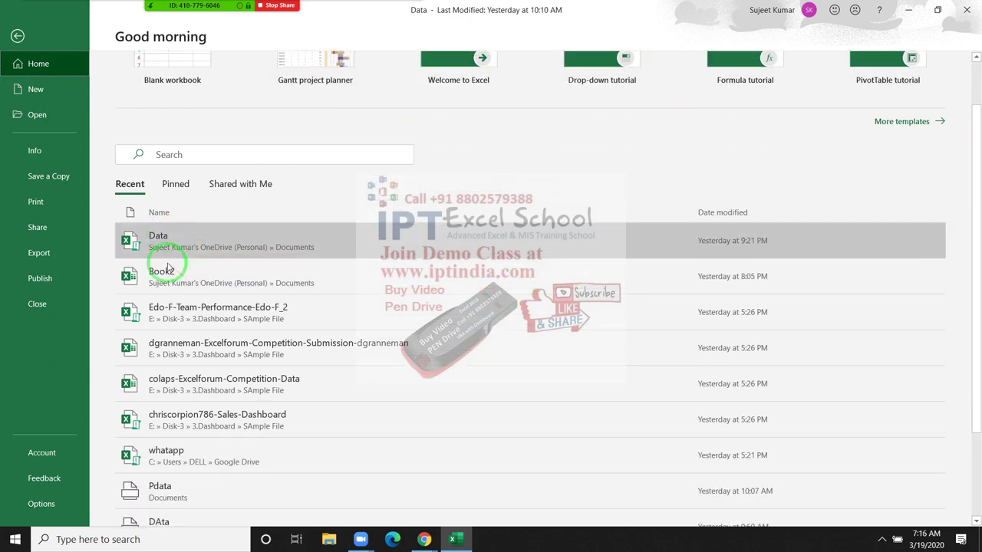
pyautogui.scroll(-3, 167, 266)
pyautogui.scroll(3, 168, 266)
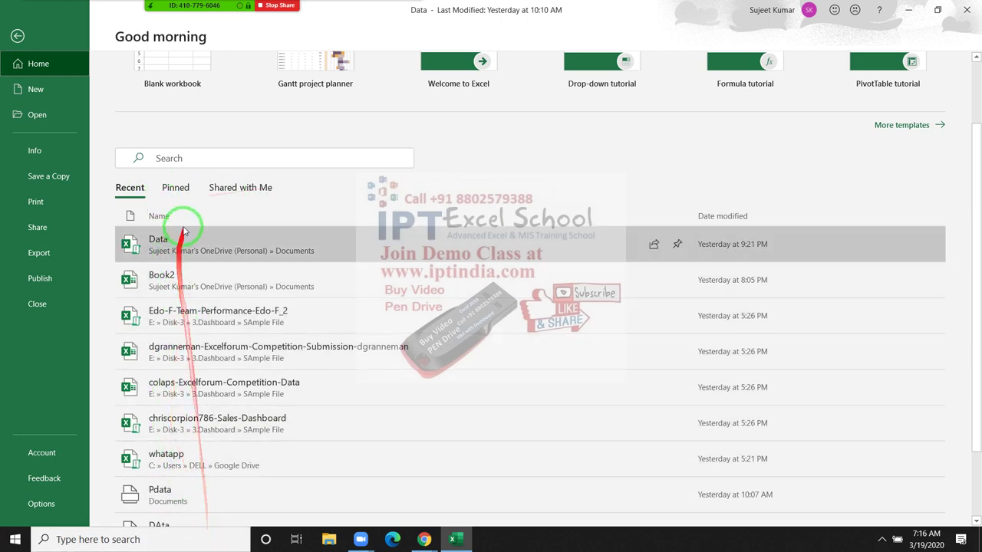
pyautogui.click(175, 189)
pyautogui.click(132, 277)
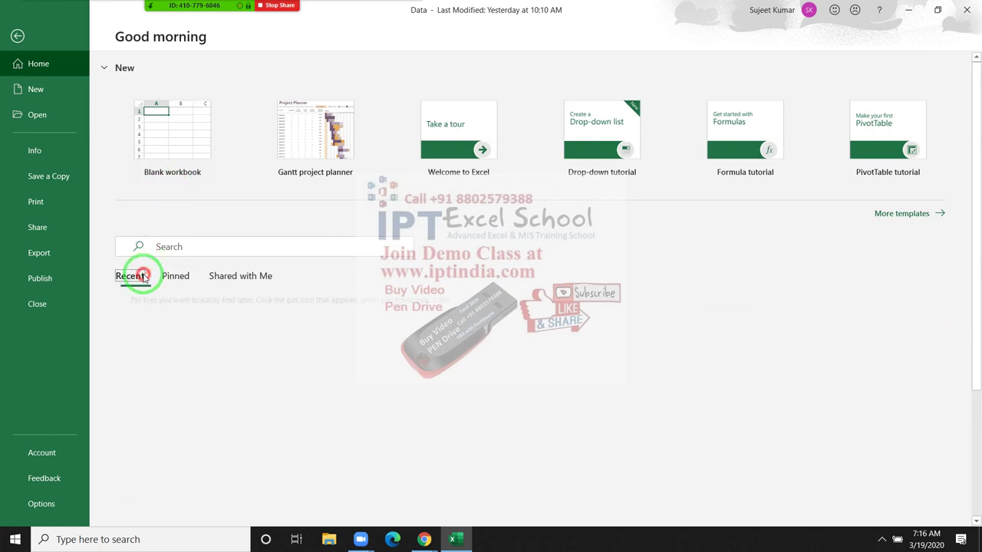
pyautogui.scroll(-1, 99, 281)
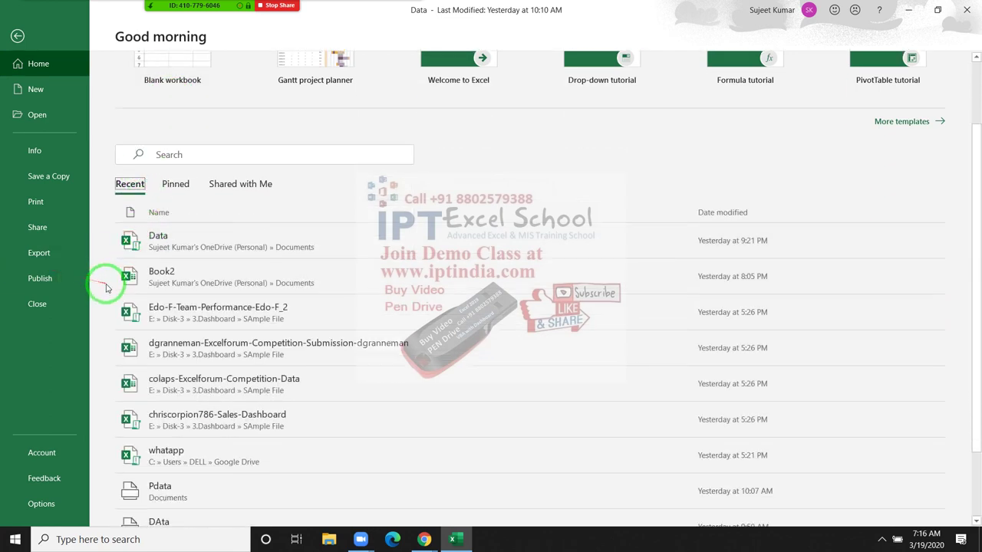
pyautogui.scroll(-1, 261, 377)
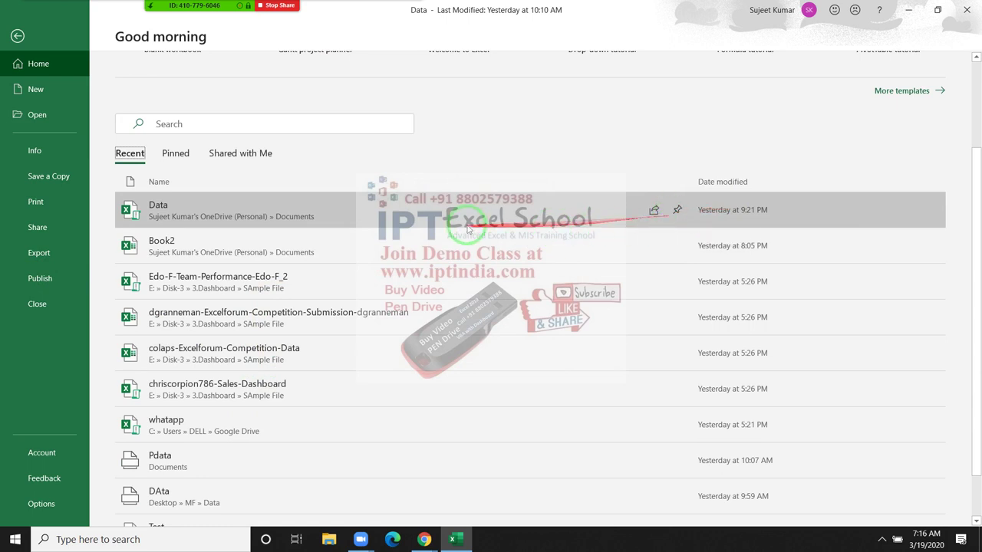
pyautogui.scroll(-1, 469, 220)
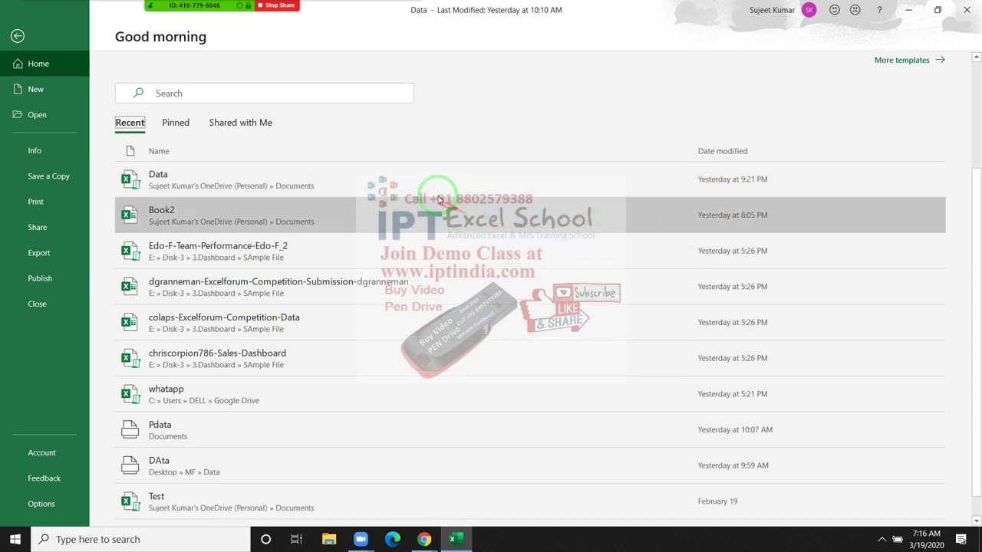
pyautogui.scroll(-1, 434, 188)
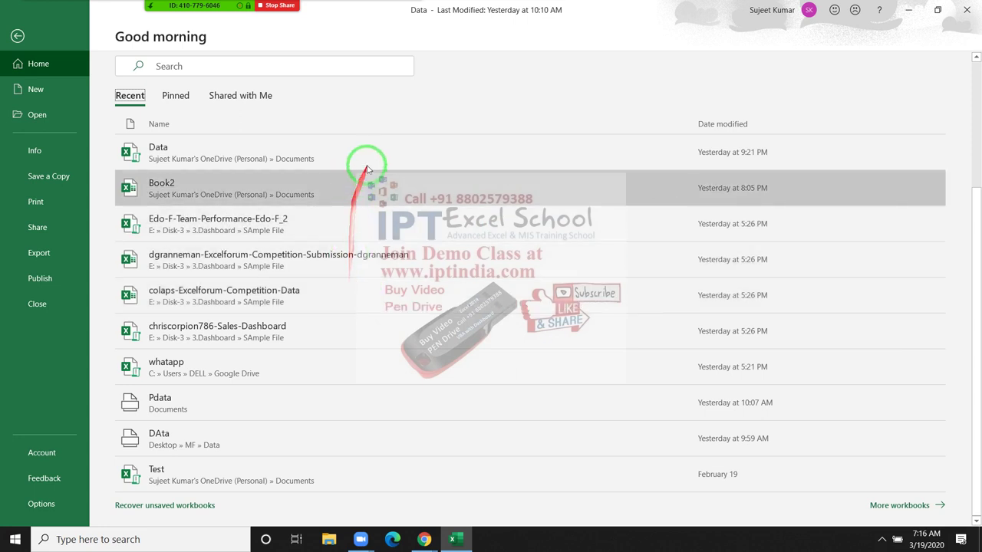
# Step: Pin the Data workbook, then browse the Pinned, Shared with Me and Recent workbook lists
pyautogui.click(679, 152)
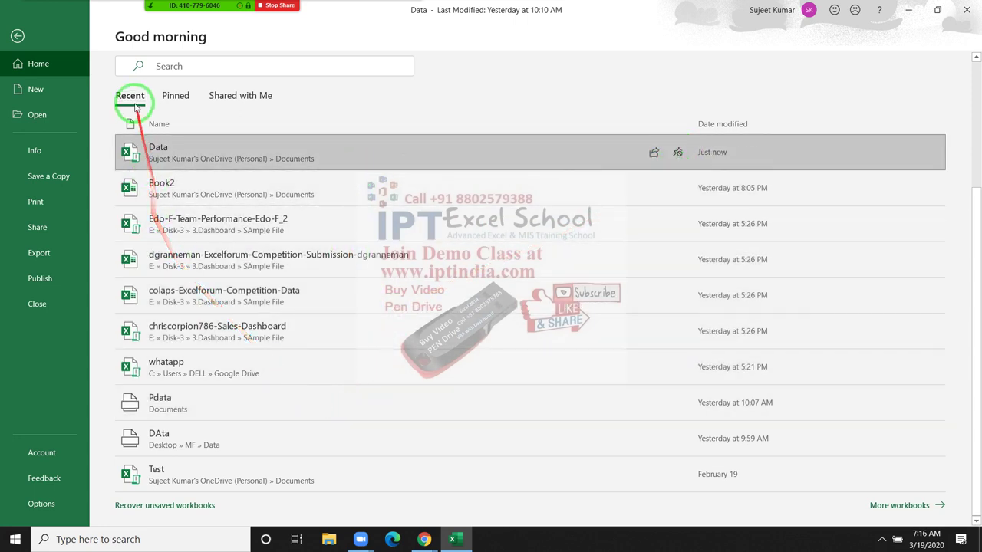
pyautogui.click(172, 96)
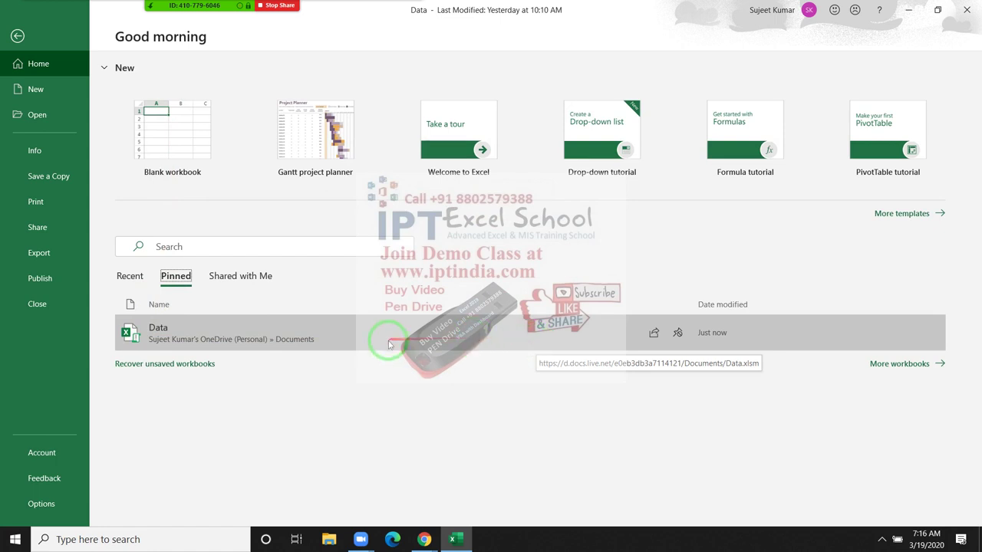
pyautogui.click(241, 284)
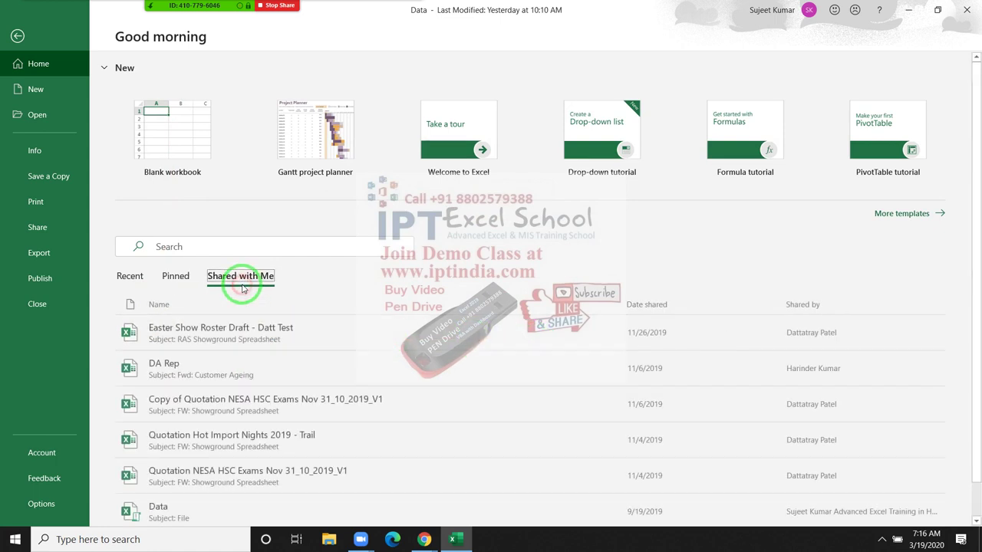
pyautogui.scroll(-1, 342, 311)
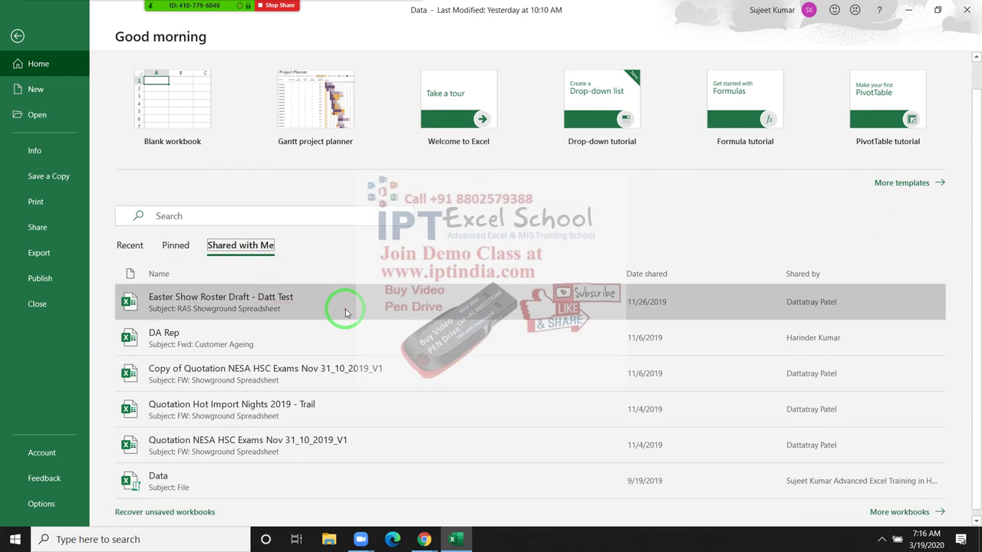
pyautogui.scroll(-1, 345, 313)
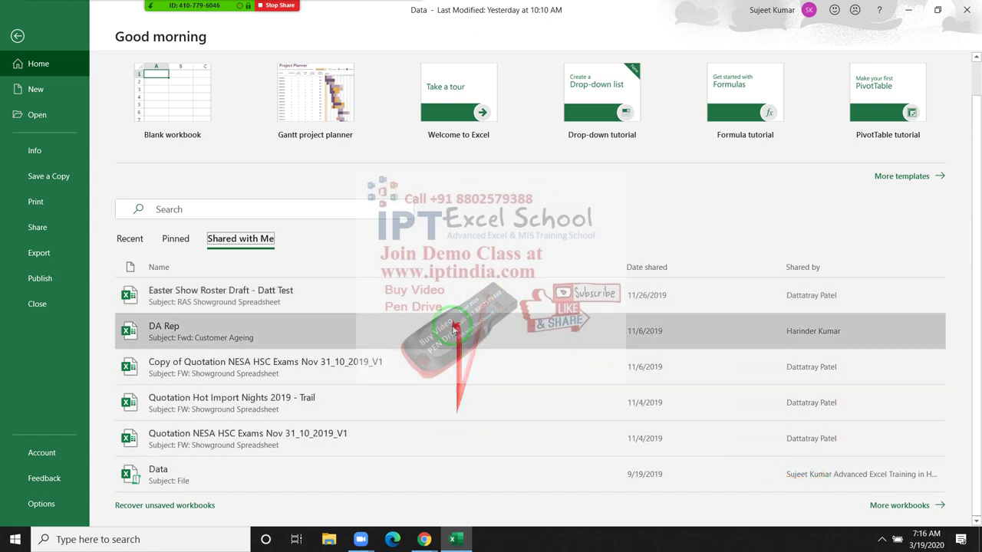
pyautogui.click(167, 238)
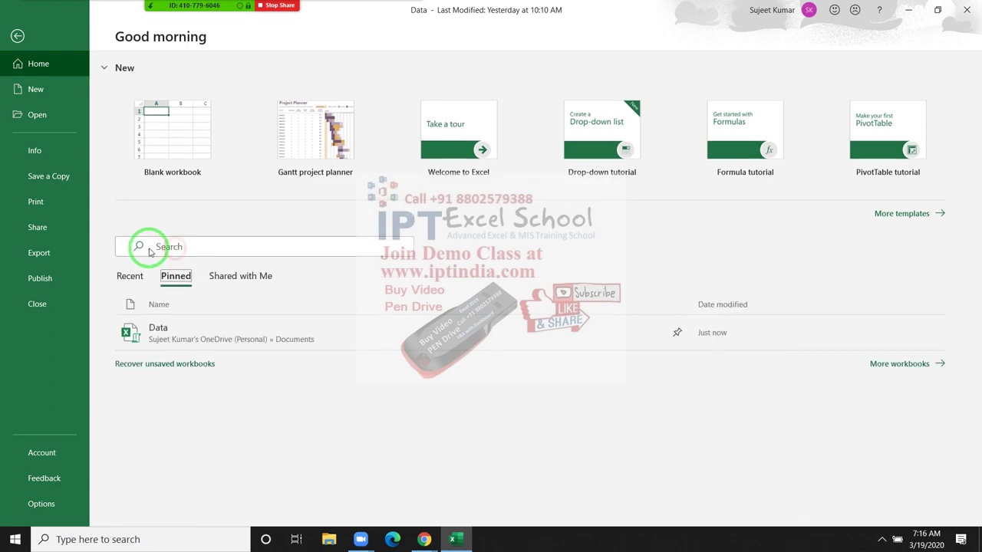
pyautogui.click(132, 275)
pyautogui.scroll(-3, 208, 284)
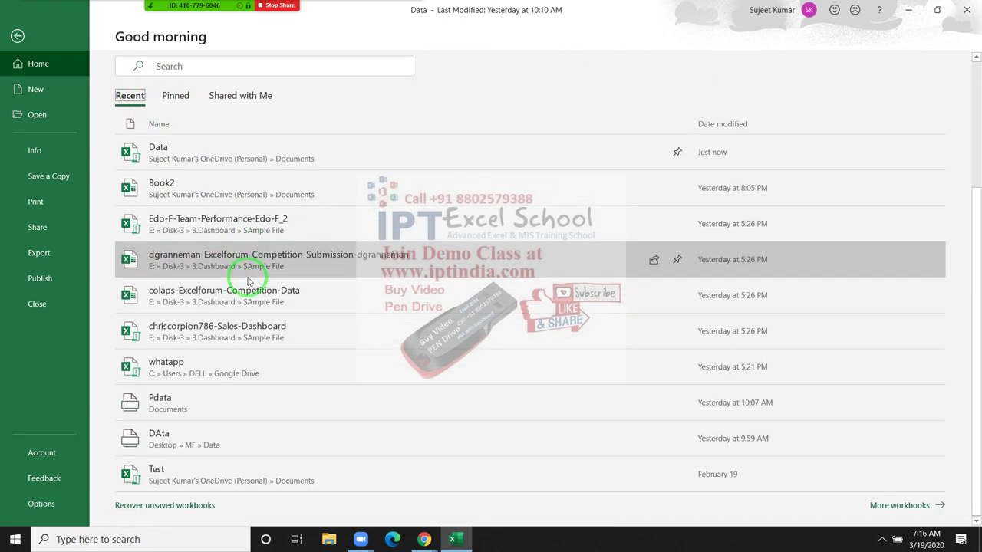
# Step: Open the New template gallery, mark the Gantt project planner template, and scroll through the templates
pyautogui.click(54, 95)
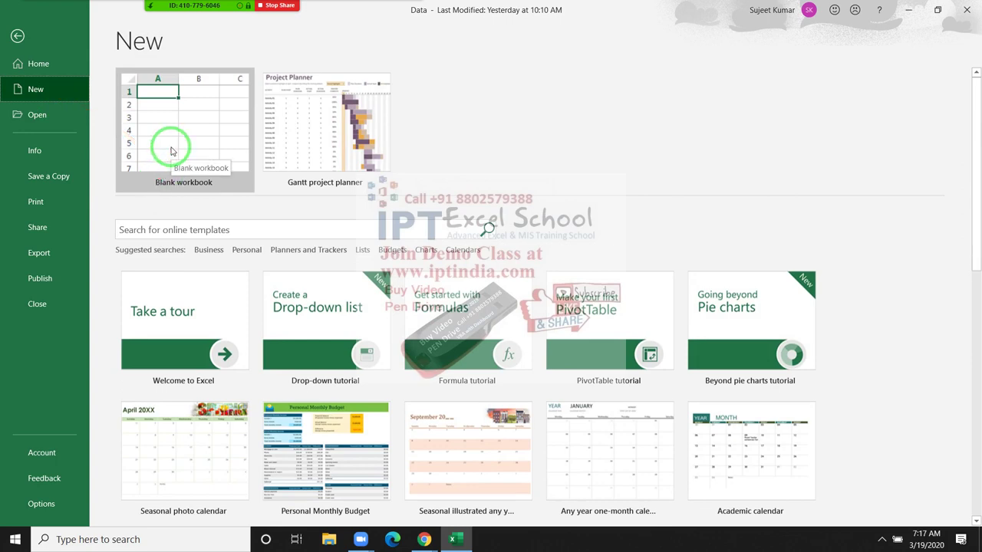
pyautogui.moveTo(302, 113); pyautogui.dragTo(349, 278)
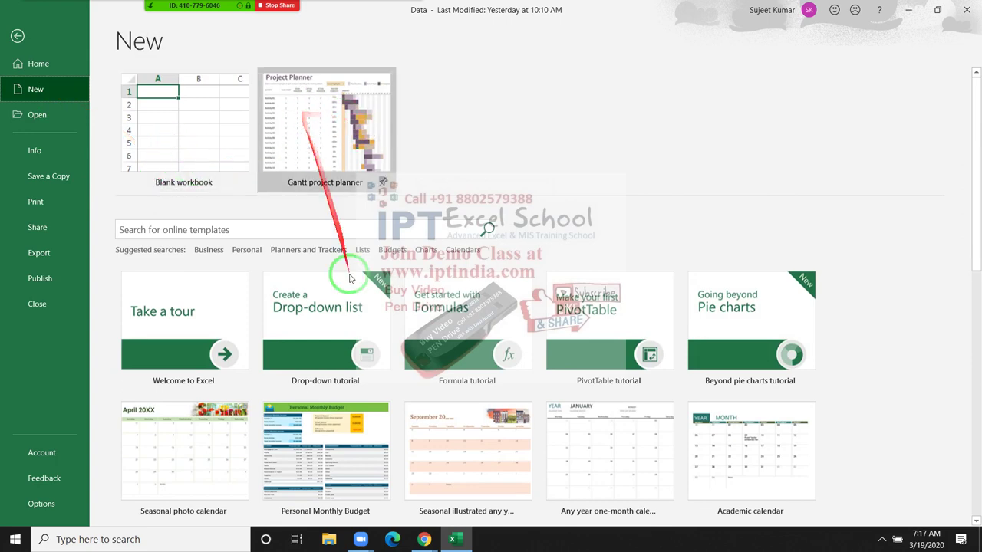
pyautogui.scroll(-2, 537, 379)
pyautogui.scroll(-1, 471, 390)
pyautogui.scroll(-2, 482, 390)
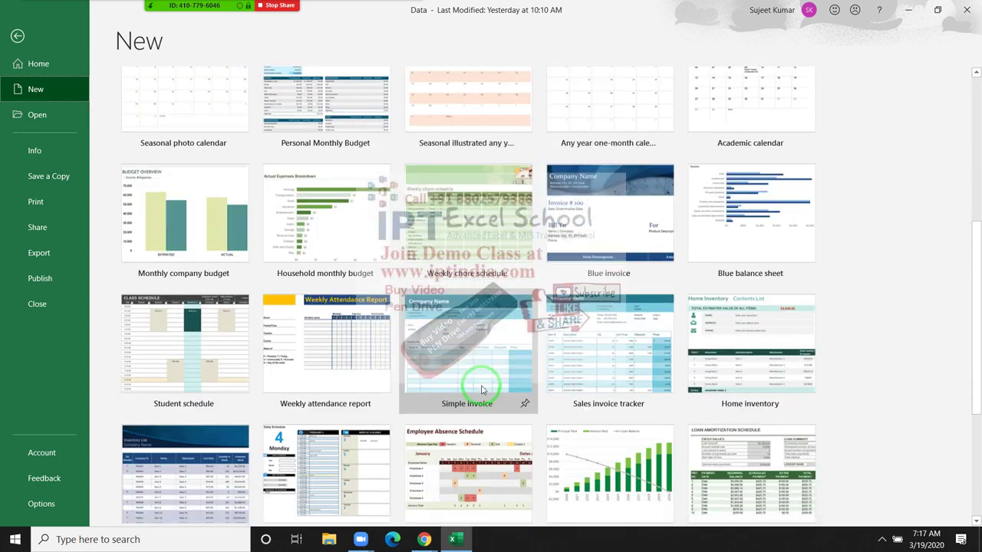
pyautogui.scroll(-2, 481, 390)
pyautogui.scroll(2, 491, 387)
pyautogui.scroll(3, 502, 382)
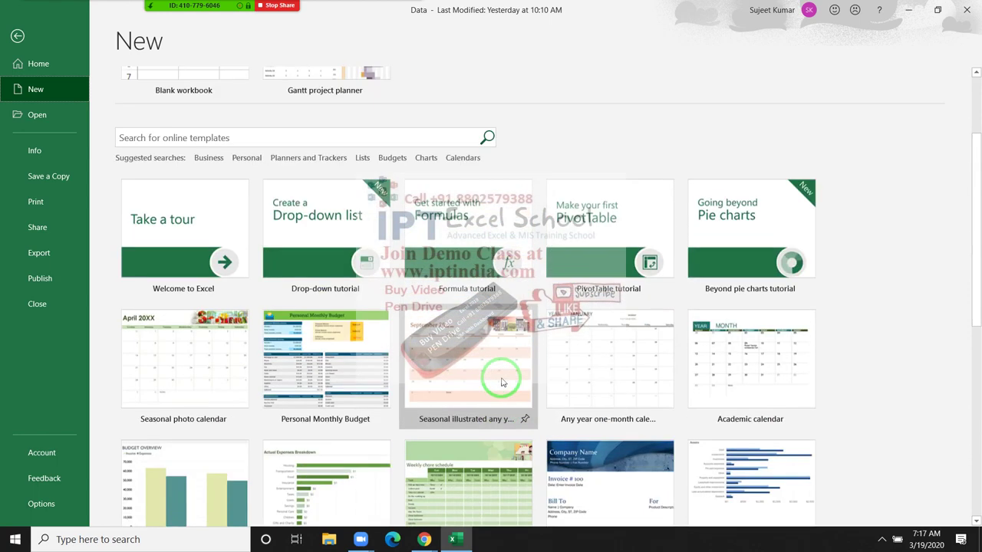
pyautogui.scroll(1, 502, 382)
pyautogui.scroll(-1, 504, 381)
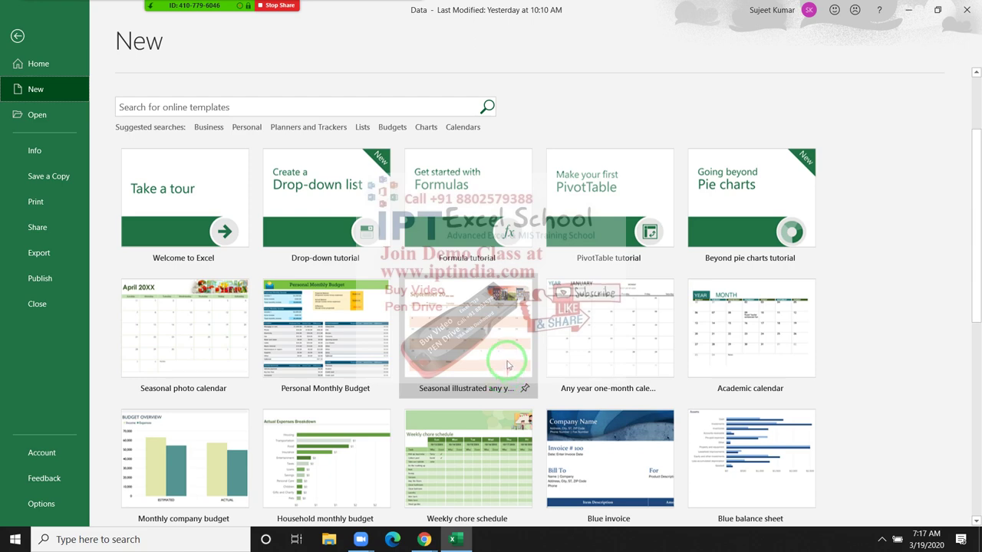
pyautogui.click(306, 102)
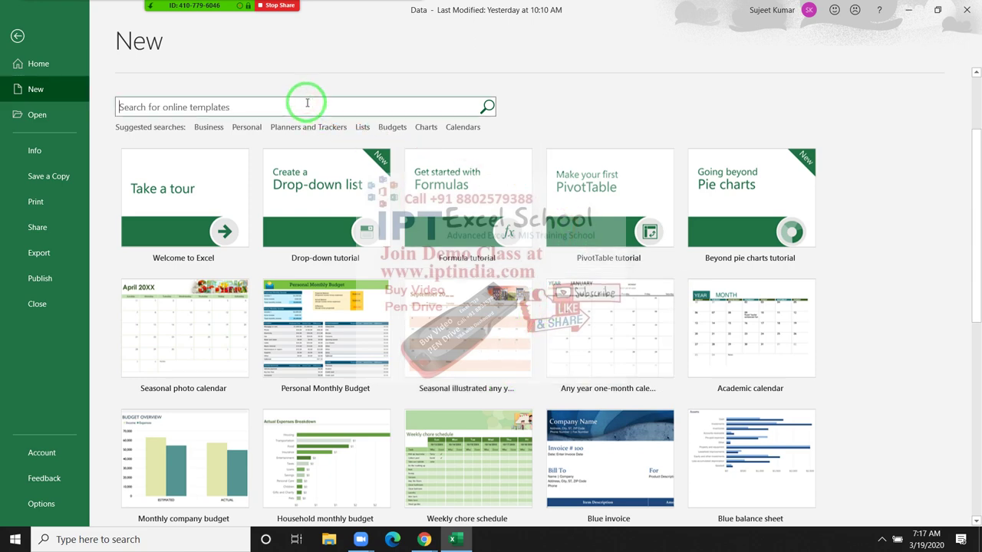
pyautogui.write('s')
pyautogui.write('hee')
pyautogui.write('t')
pyautogui.press('Return')
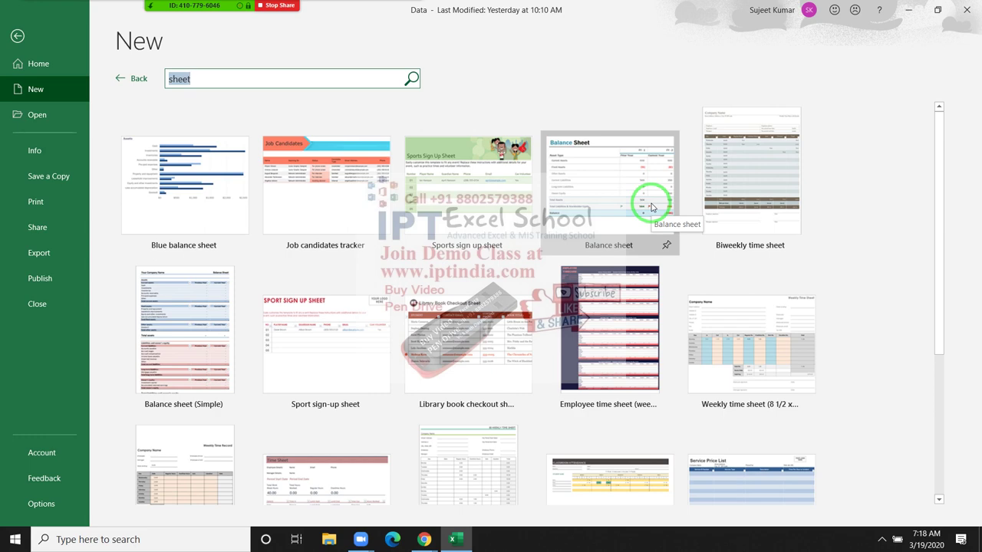
pyautogui.click(120, 79)
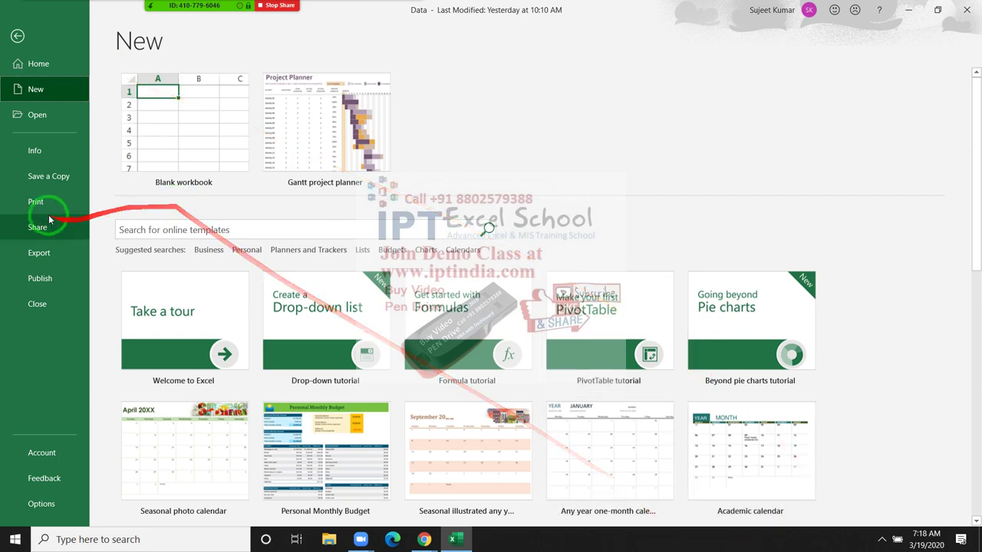
pyautogui.click(42, 123)
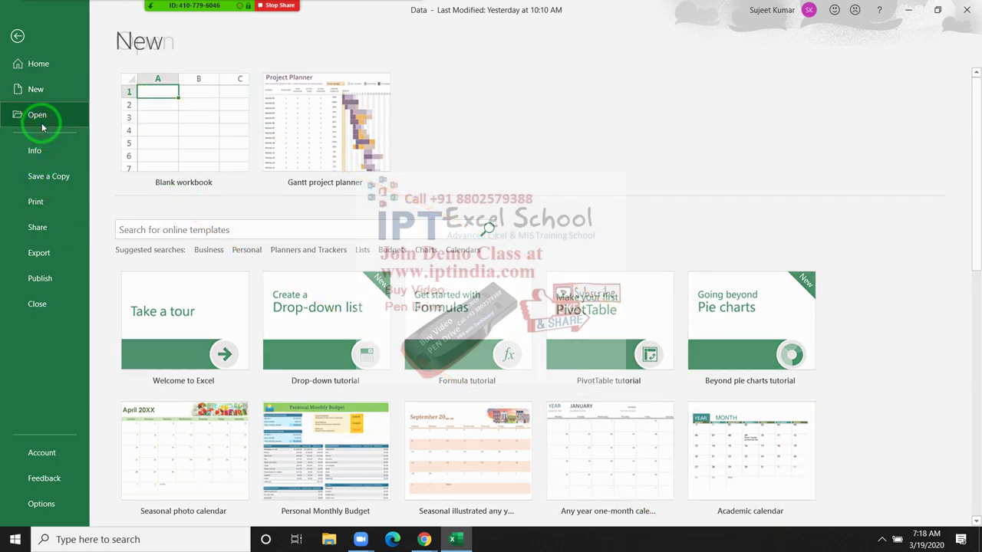
pyautogui.scroll(-5, 406, 330)
pyautogui.scroll(-3, 412, 373)
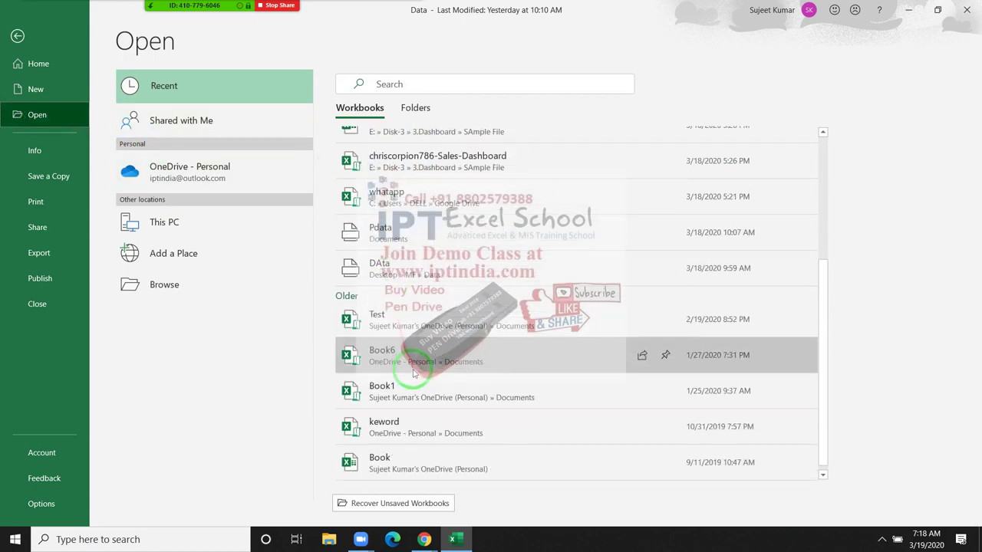
pyautogui.scroll(5, 412, 373)
pyautogui.click(415, 108)
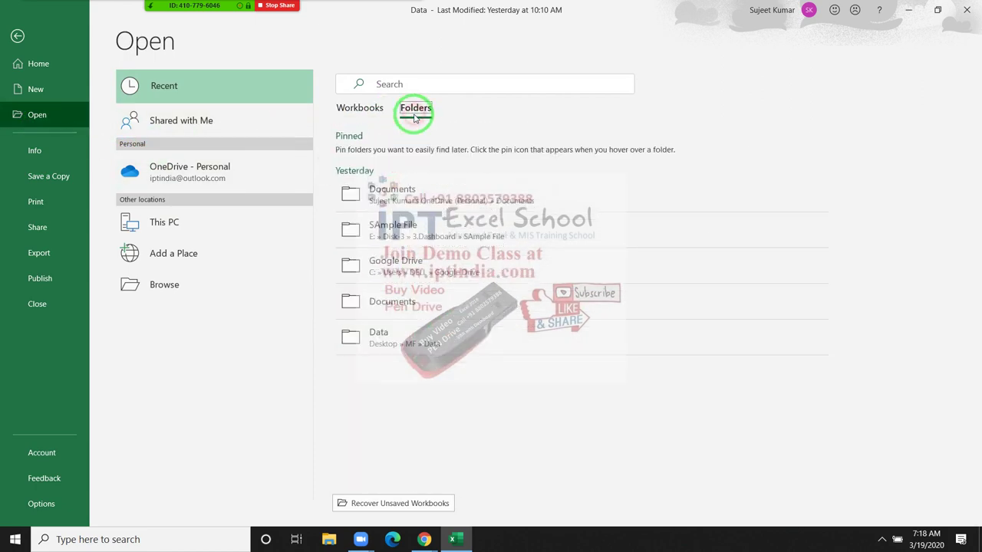
pyautogui.click(376, 109)
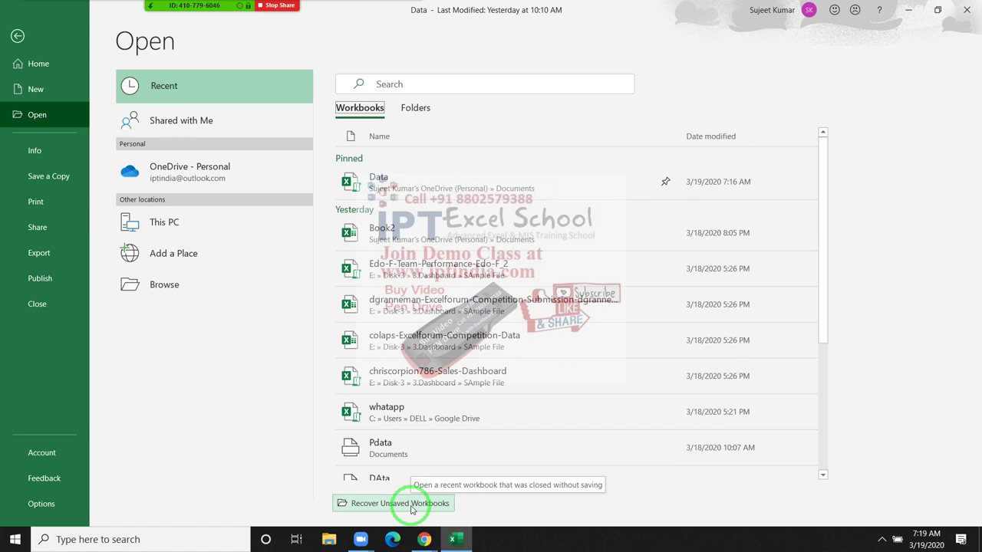
pyautogui.click(411, 504)
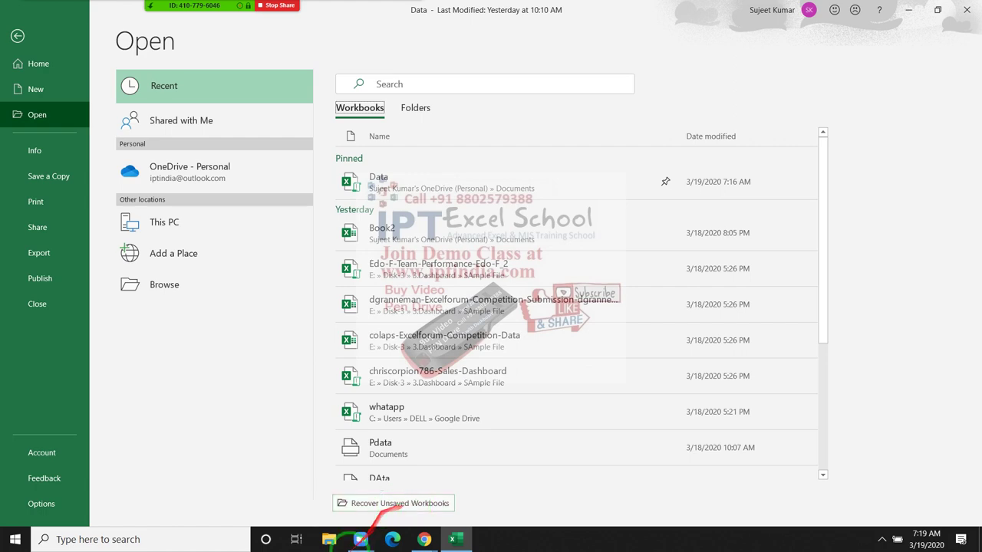
# Step: Open the Data workbook's Info page and scroll through its details
pyautogui.click(35, 153)
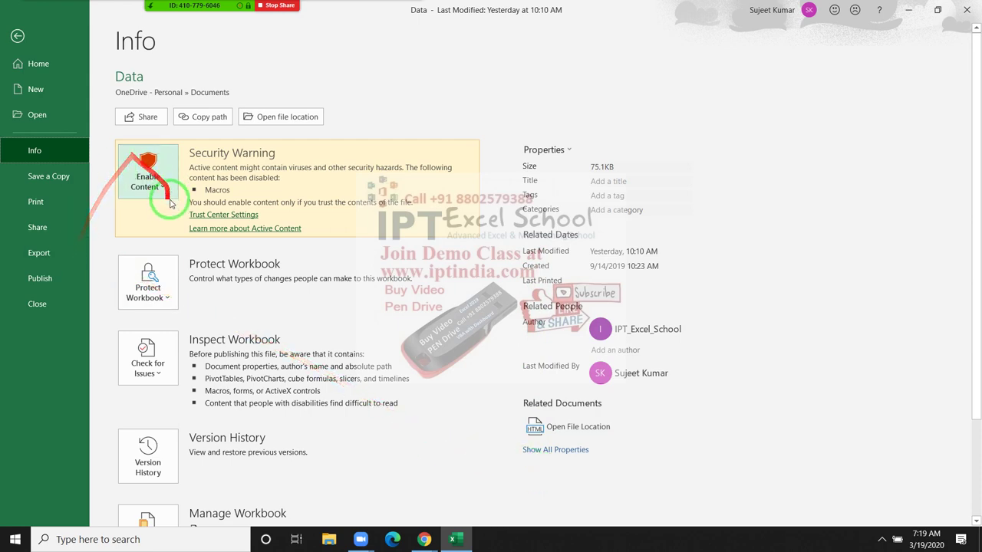
pyautogui.scroll(-1, 151, 349)
pyautogui.scroll(-3, 138, 337)
pyautogui.scroll(5, 143, 356)
pyautogui.scroll(-1, 148, 351)
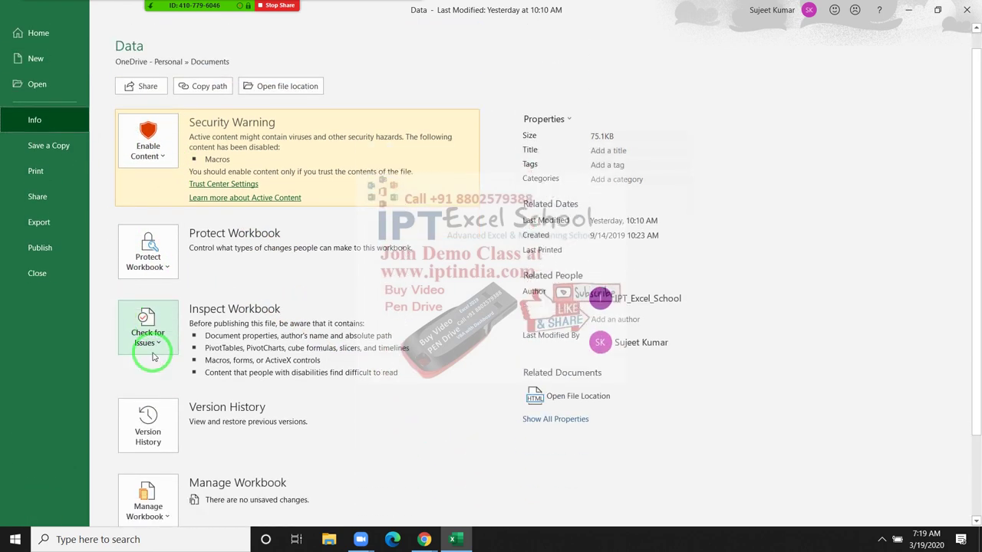
pyautogui.scroll(-2, 151, 355)
pyautogui.scroll(2, 148, 353)
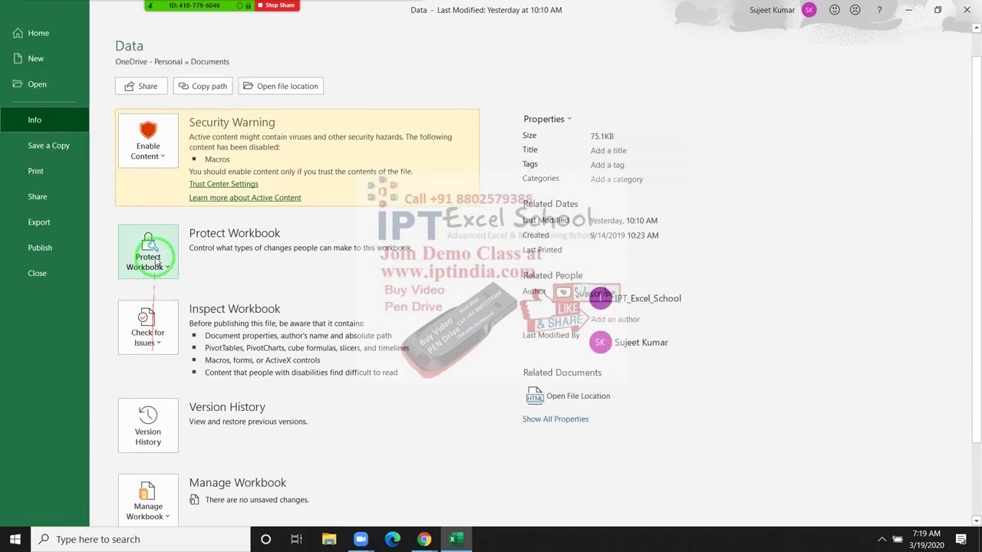
# Step: Review the Enable Content and Protect Workbook choices, closing each without changes
pyautogui.click(161, 163)
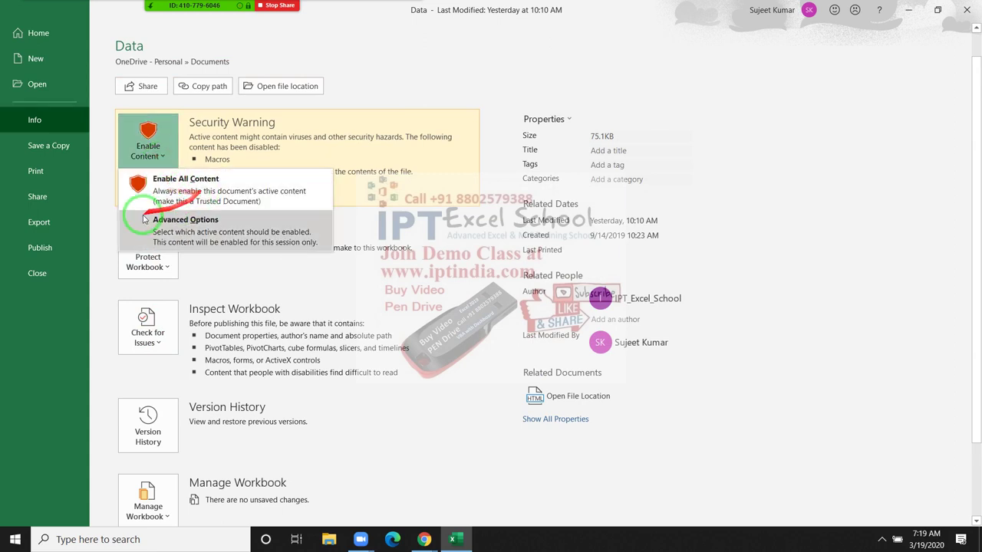
pyautogui.click(372, 218)
pyautogui.click(148, 259)
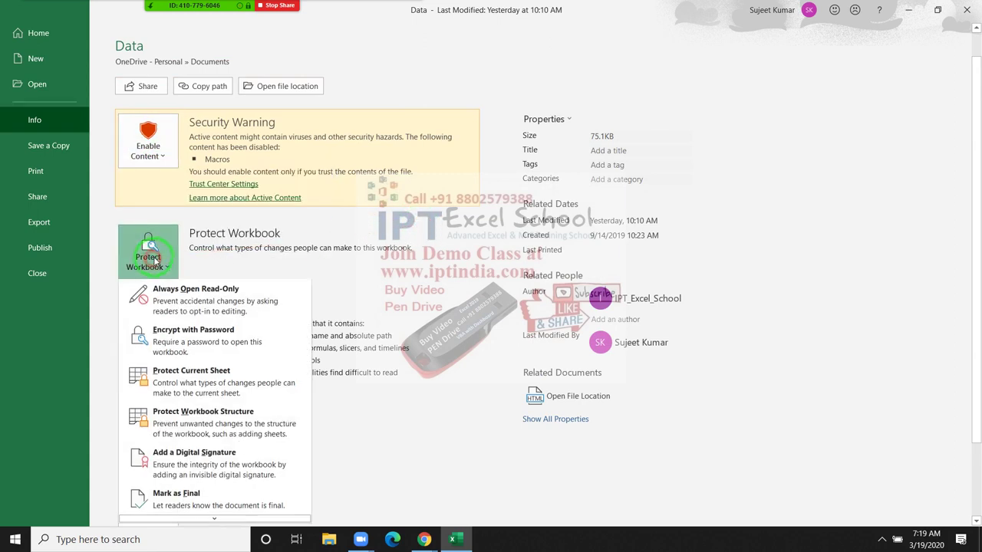
pyautogui.click(335, 312)
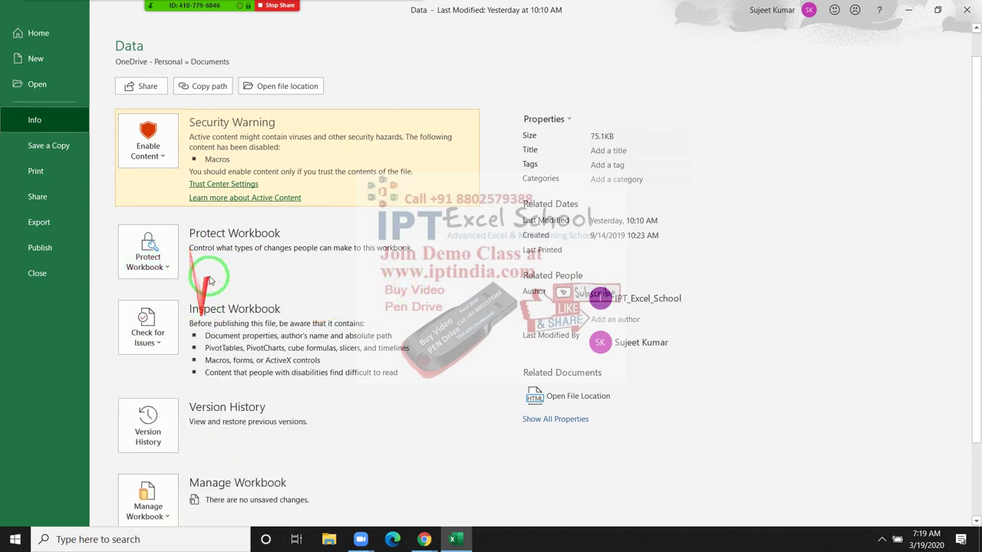
# Step: Go to Save a Copy and review the file formats, keeping Excel Macro-Enabled Workbook
pyautogui.click(64, 147)
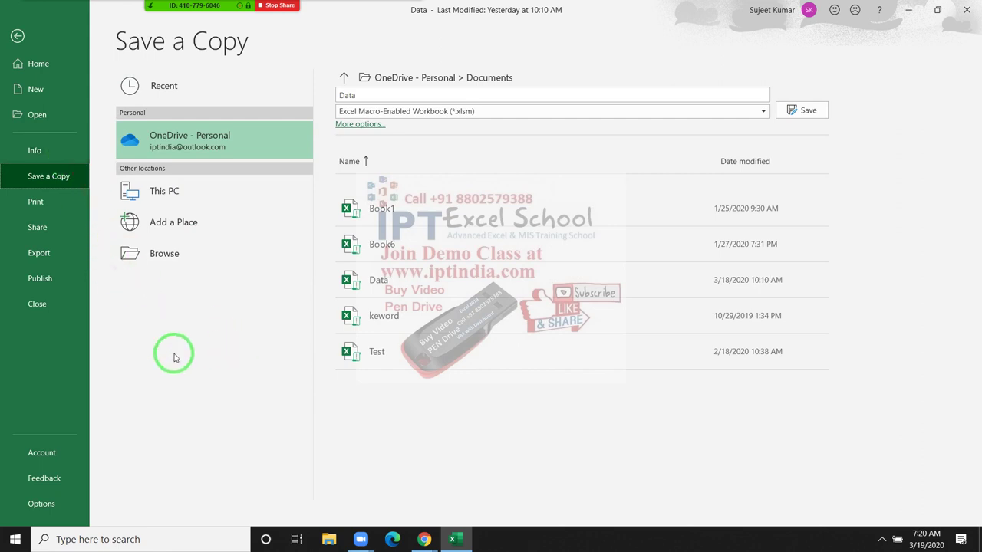
pyautogui.click(504, 113)
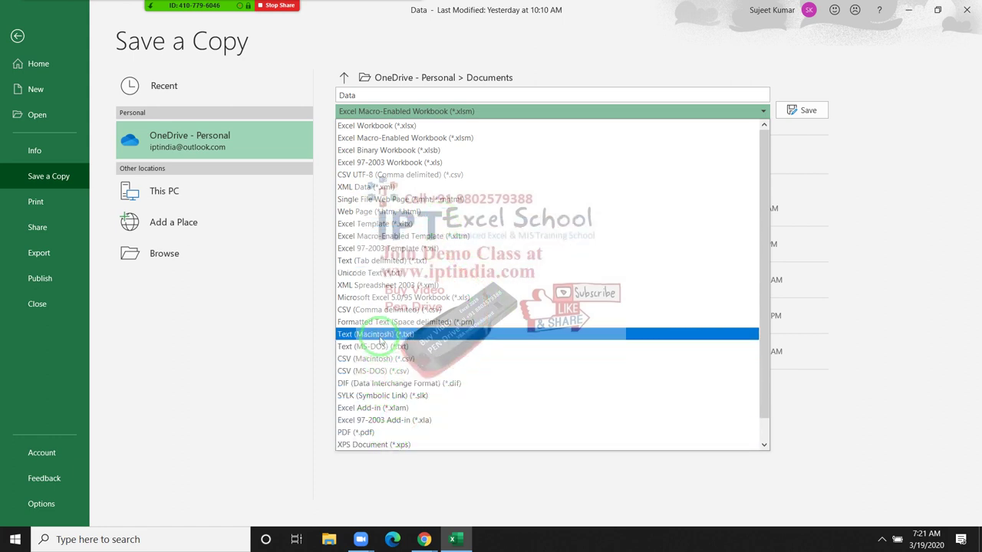
pyautogui.click(287, 283)
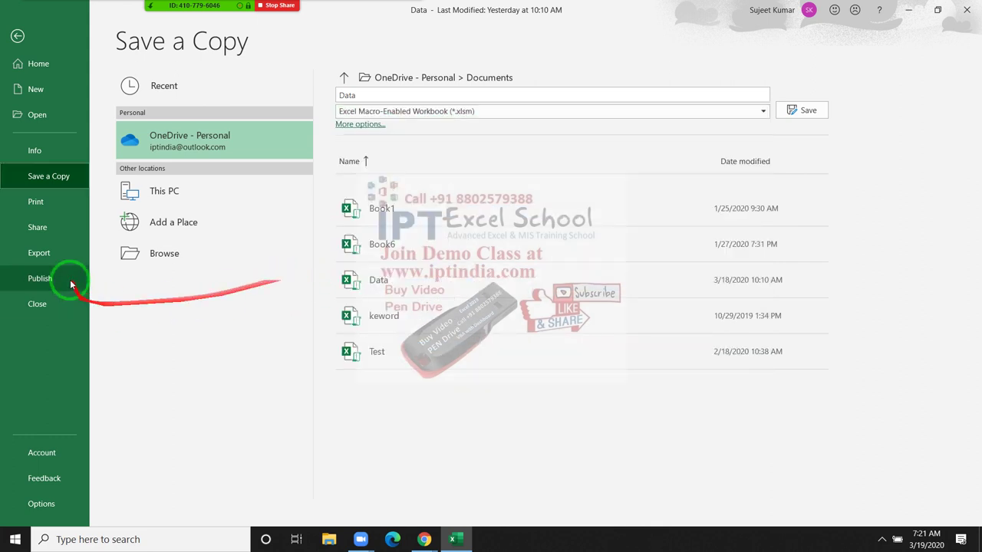
# Step: Check the Print page's printer list, keeping the HP LaserJet, then start sharing the workbook
pyautogui.click(55, 206)
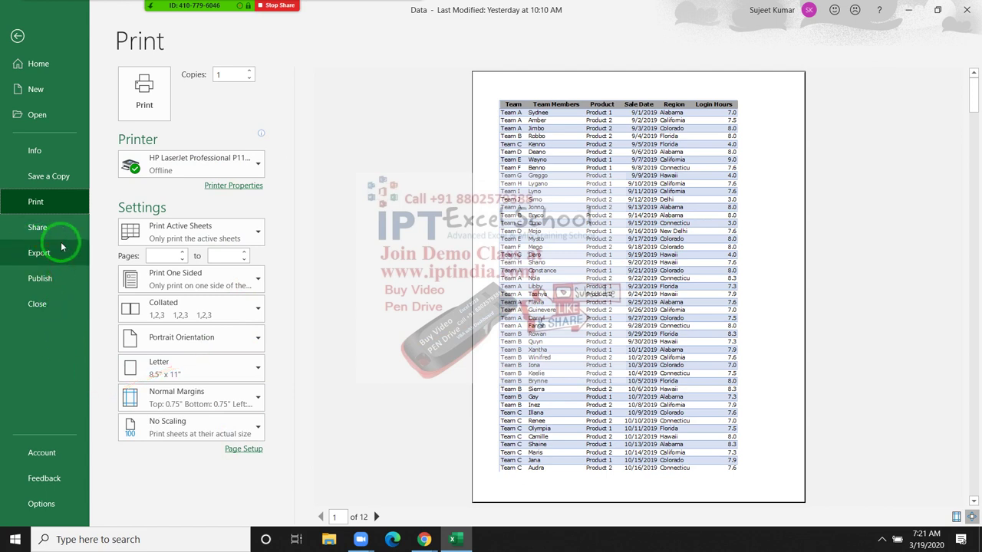
pyautogui.click(206, 172)
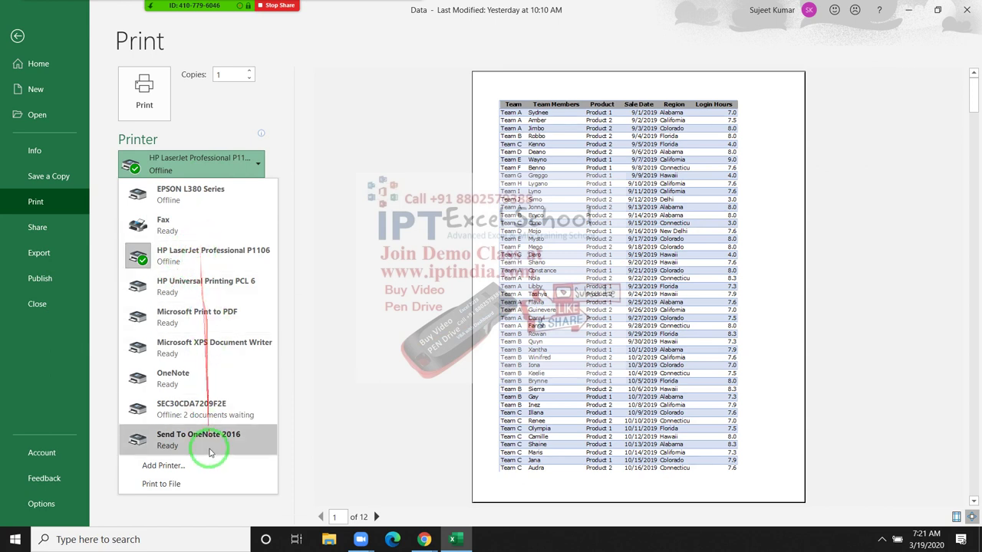
pyautogui.click(328, 365)
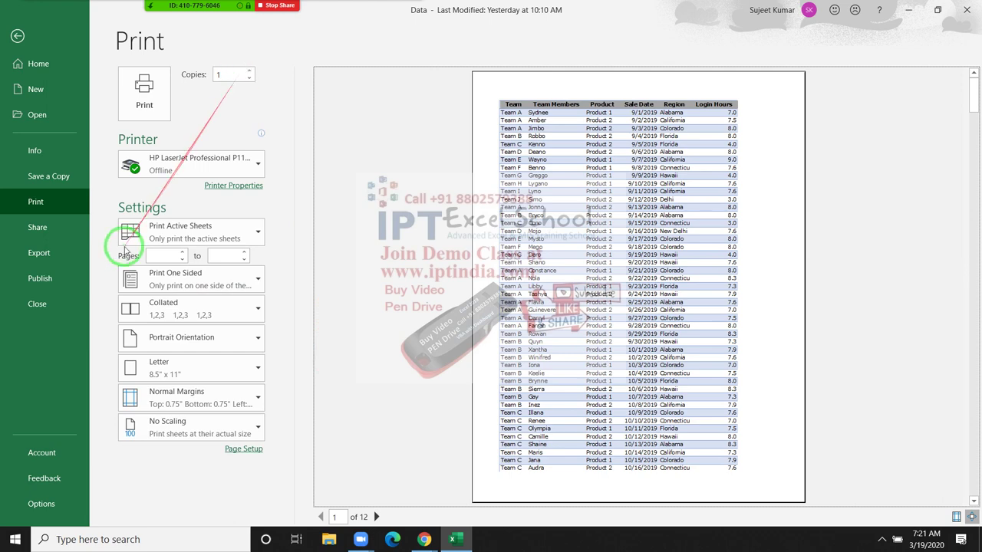
pyautogui.click(42, 228)
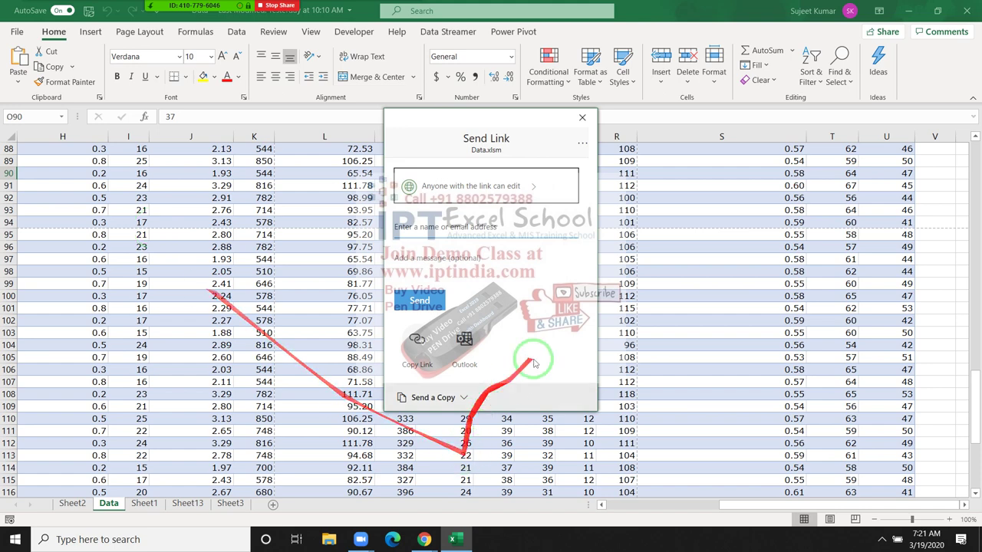
# Step: Close the Send Link dialog and return to the File backstage Home page
pyautogui.click(581, 121)
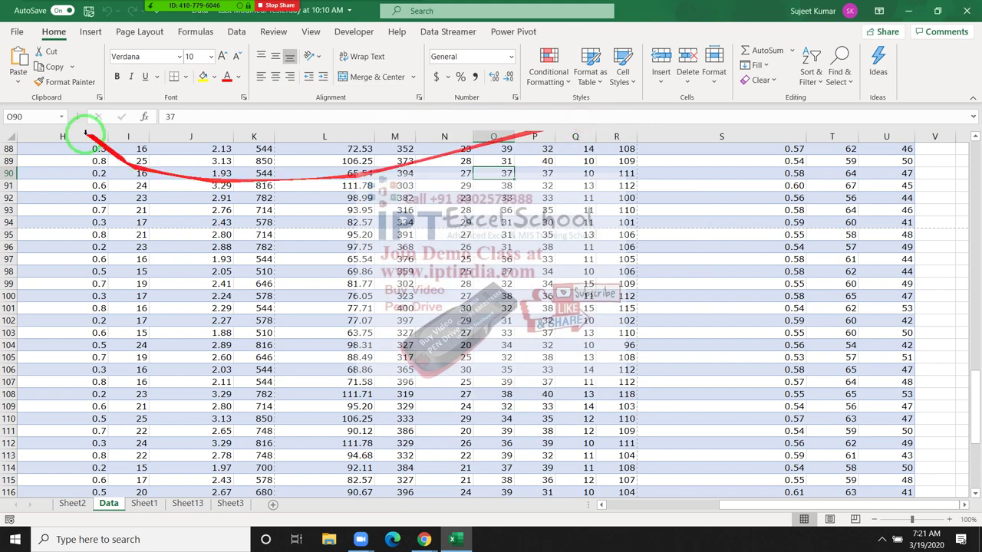
pyautogui.click(18, 32)
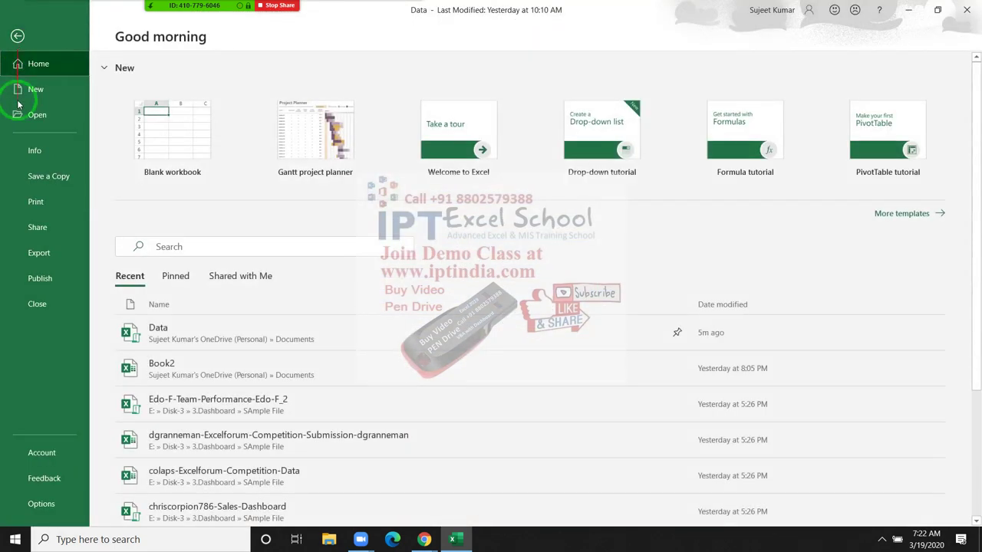
# Step: View Export's Publish to Power BI options, then leave the backstage for the worksheet
pyautogui.click(29, 257)
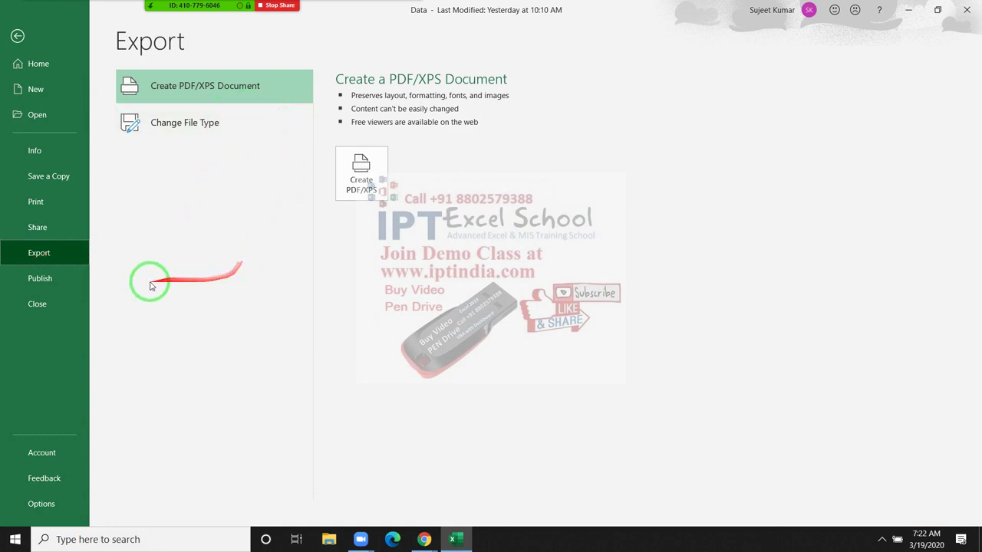
pyautogui.click(73, 282)
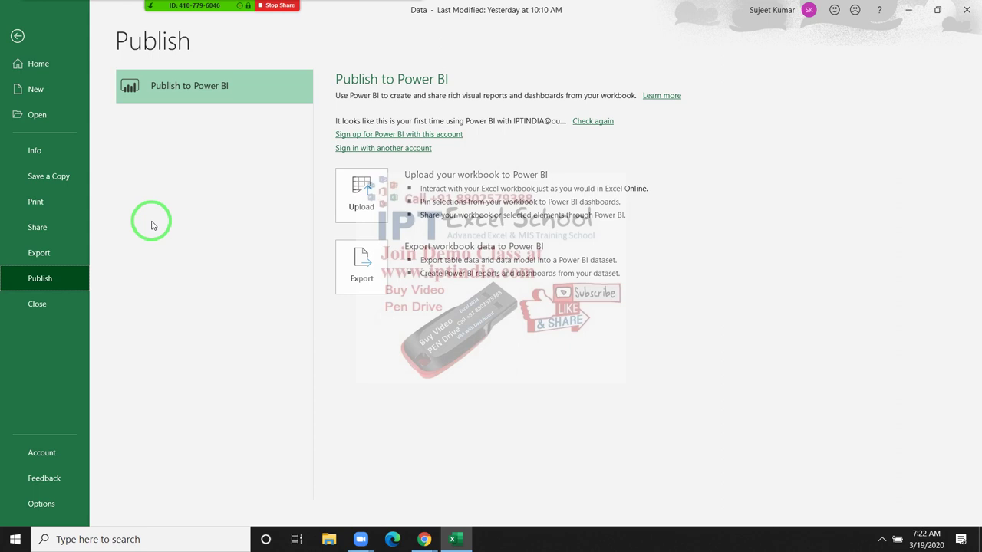
pyautogui.click(17, 36)
# Step: Reopen the backstage, look over the Account page's Office details, then go to Feedback
pyautogui.click(17, 33)
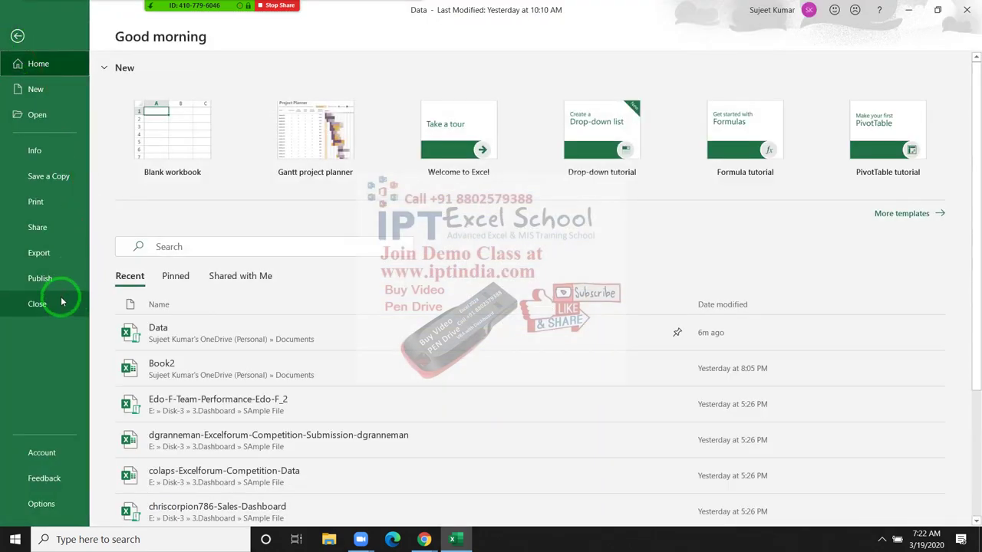
pyautogui.click(31, 450)
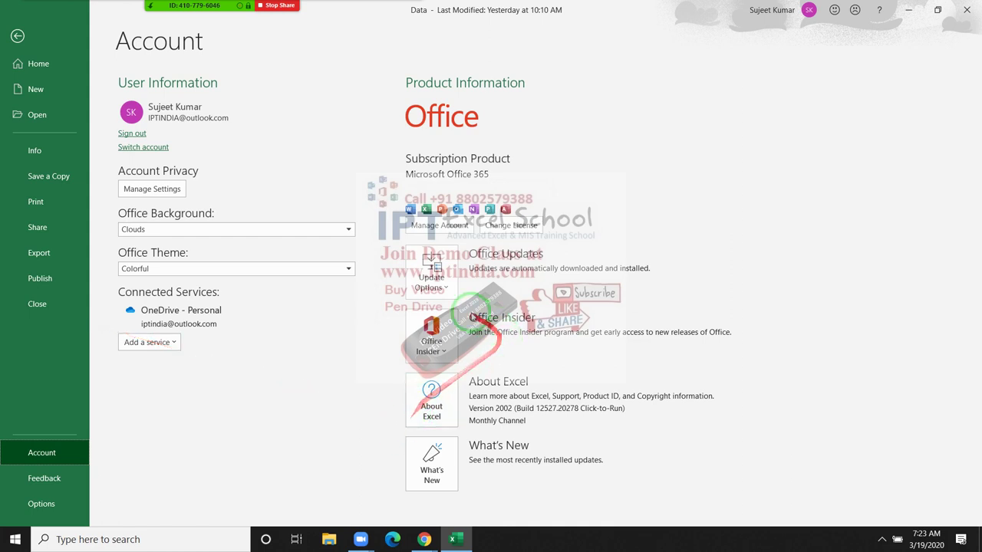
pyautogui.click(40, 481)
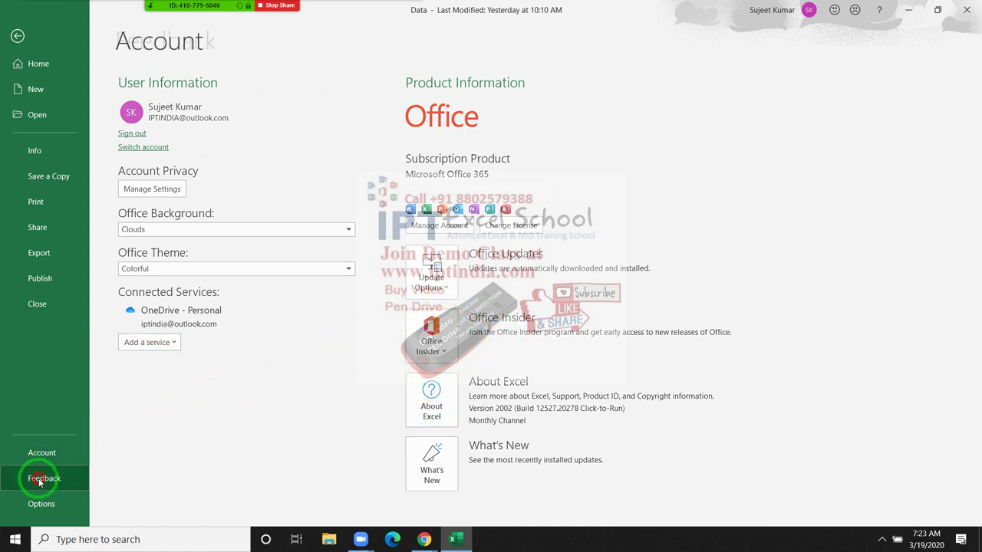
# Step: In Excel Options, make Arial the default font for new workbooks and scroll toward Privacy Settings
pyautogui.click(38, 502)
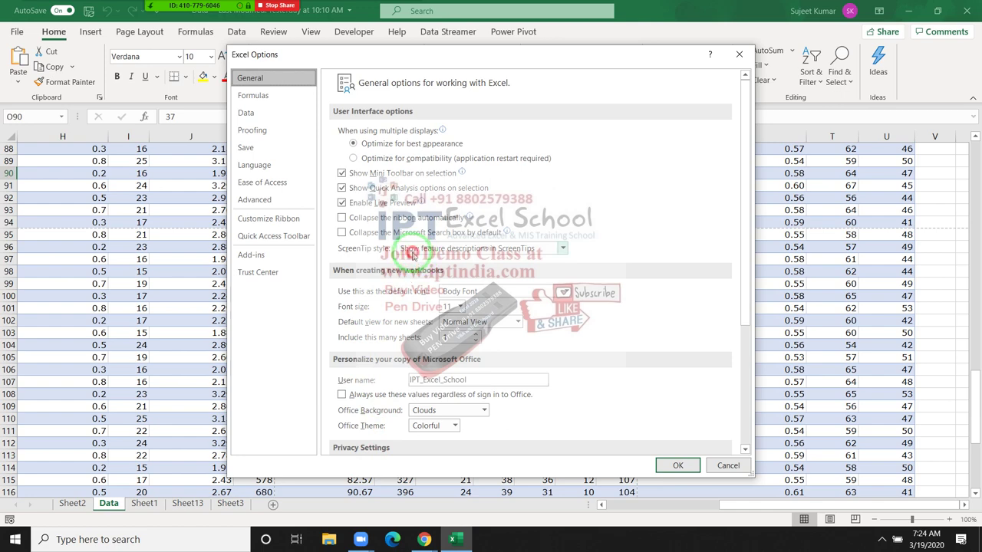
pyautogui.moveTo(594, 55); pyautogui.dragTo(716, 42)
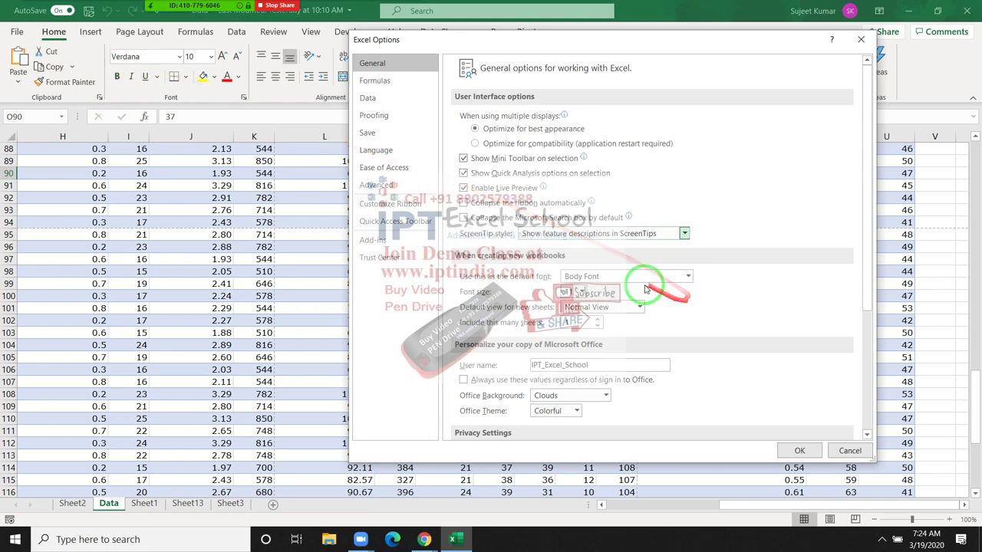
pyautogui.click(688, 278)
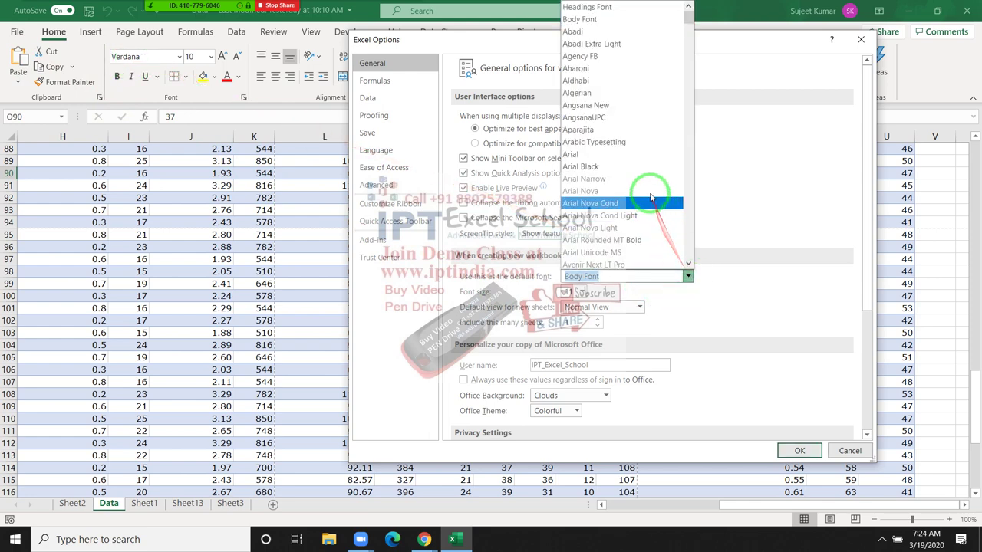
pyautogui.click(635, 155)
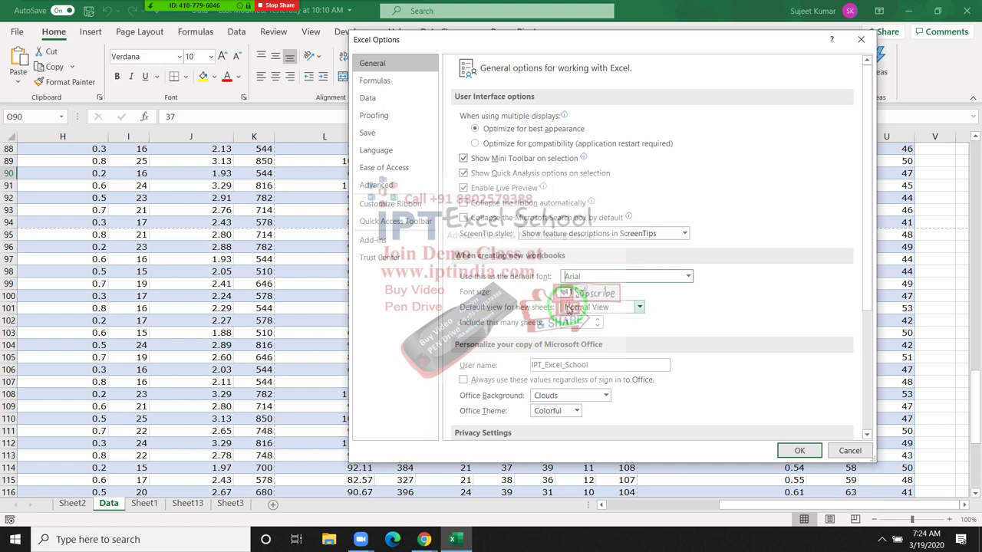
pyautogui.moveTo(568, 307); pyautogui.dragTo(151, 533)
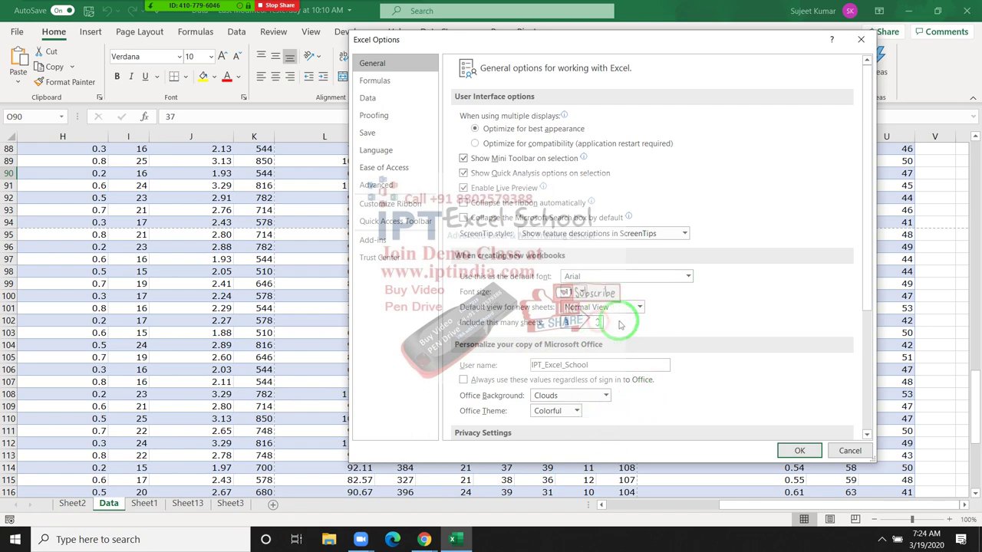
pyautogui.scroll(-1, 663, 360)
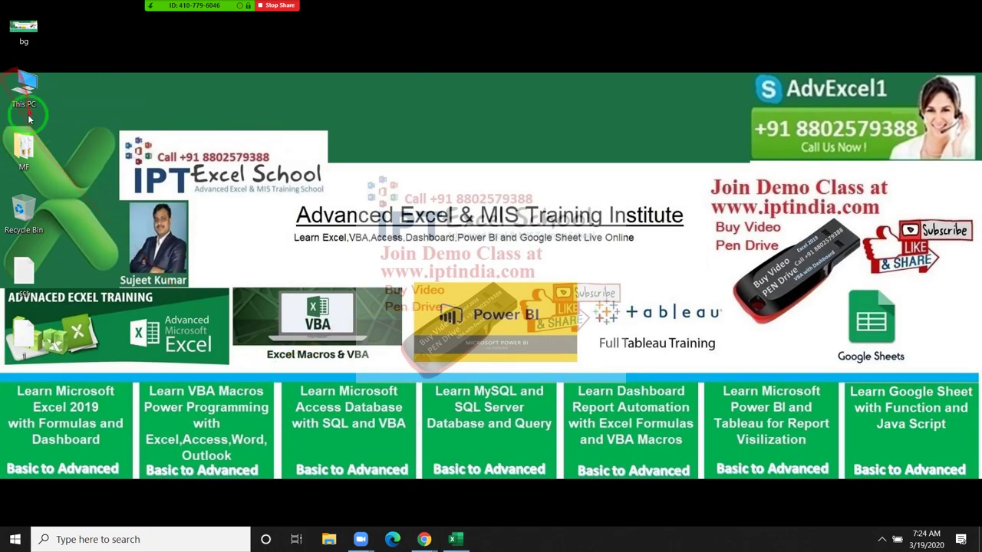
# Step: Open the MF folder on the desktop in File Explorer
pyautogui.doubleClick(20, 145)
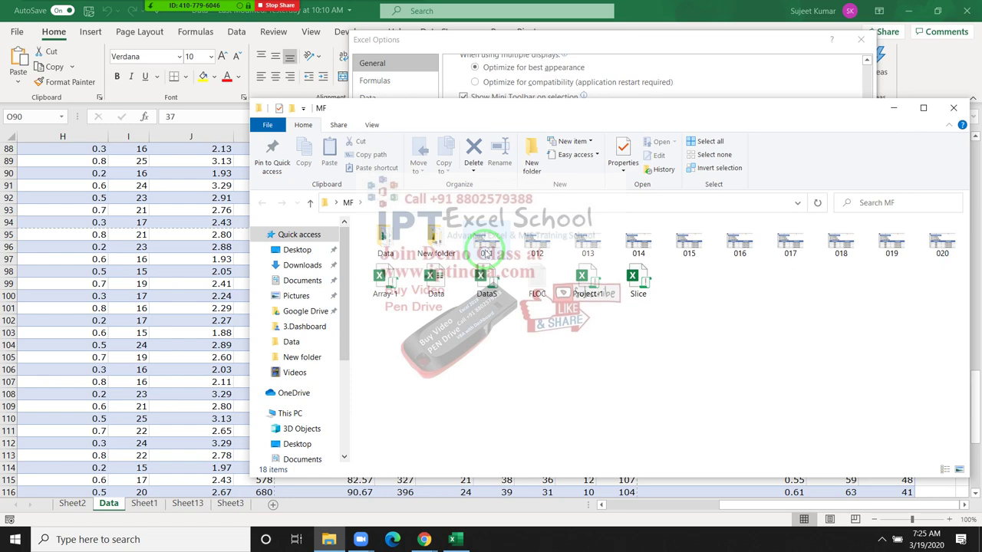
pyautogui.click(952, 109)
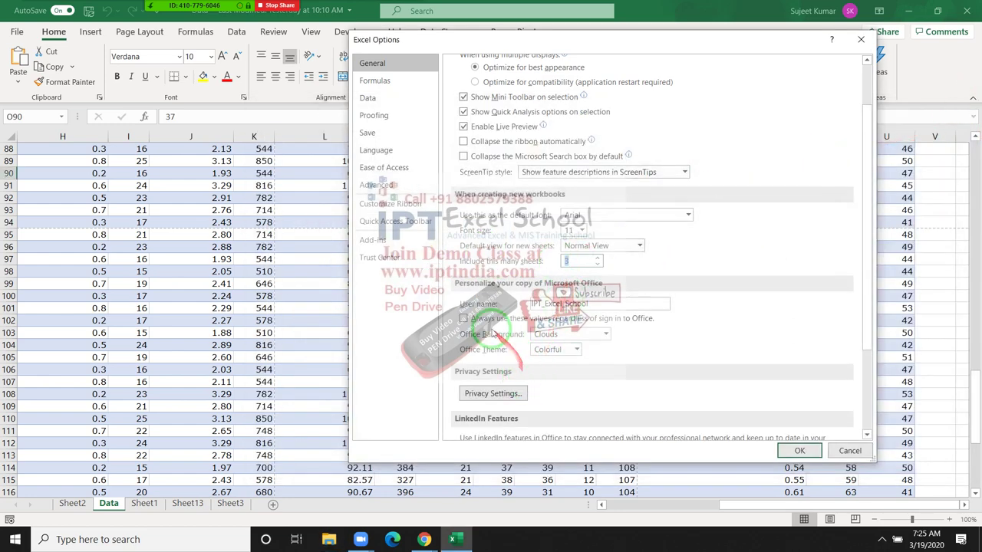
pyautogui.click(574, 18)
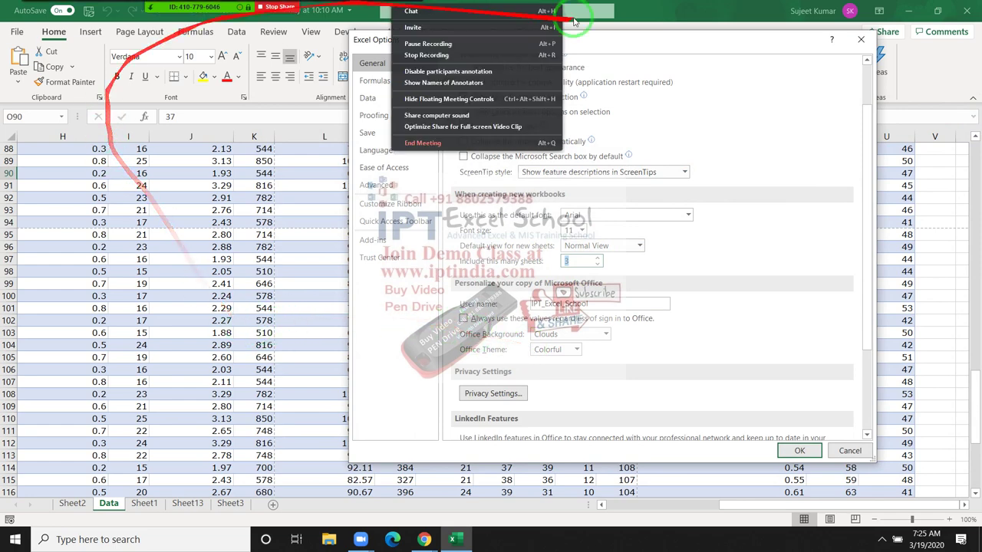
pyautogui.click(361, 351)
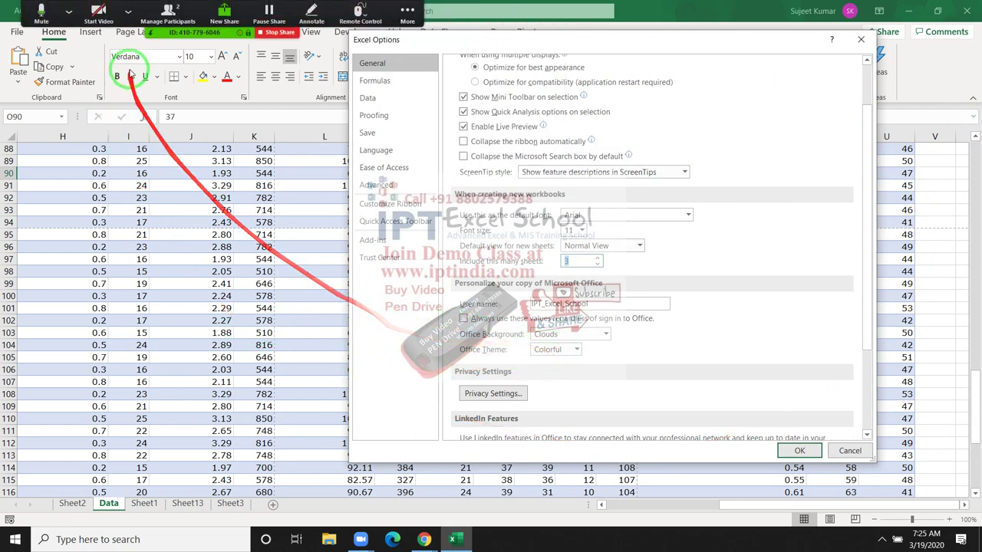
pyautogui.click(552, 352)
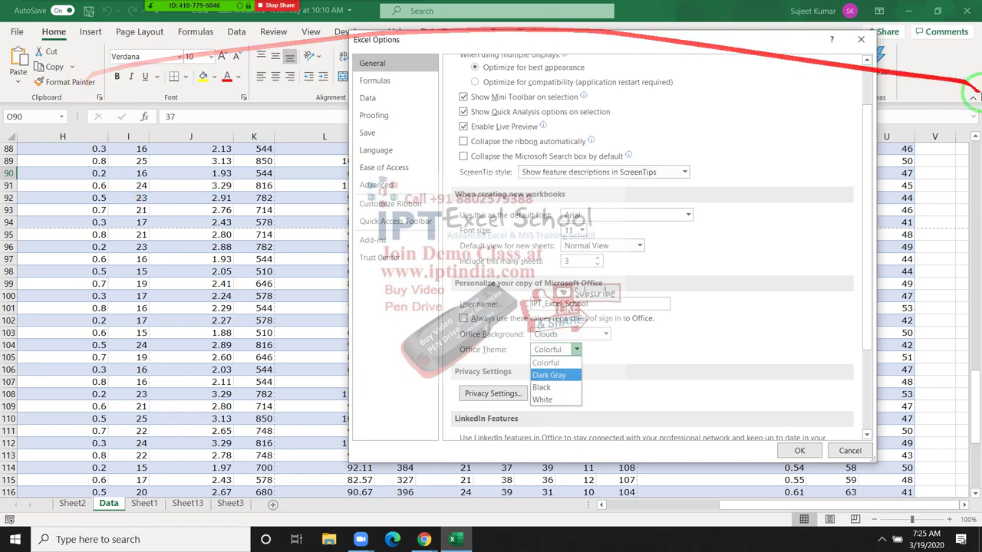
pyautogui.click(775, 307)
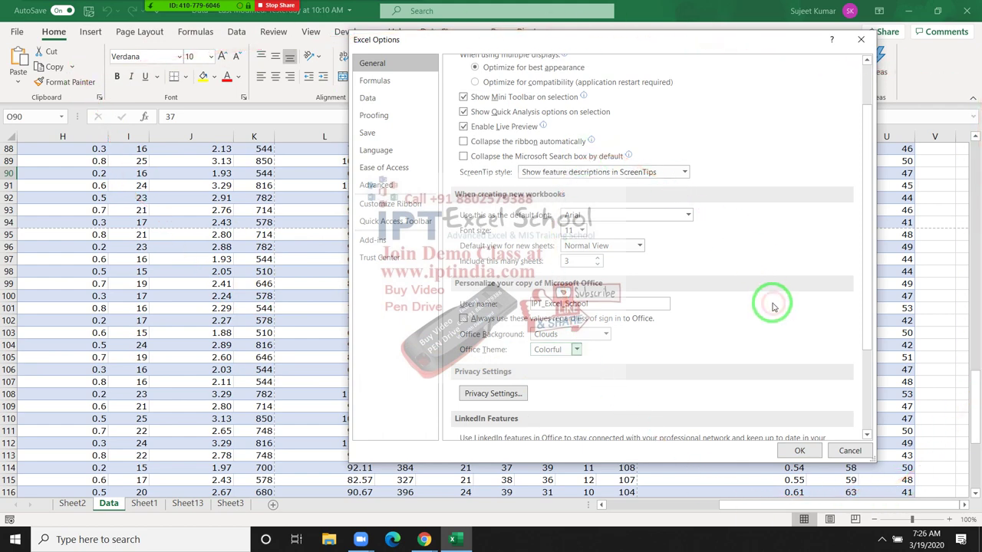
# Step: Browse the Formulas and Data settings pages, ending on the Proofing page
pyautogui.click(398, 83)
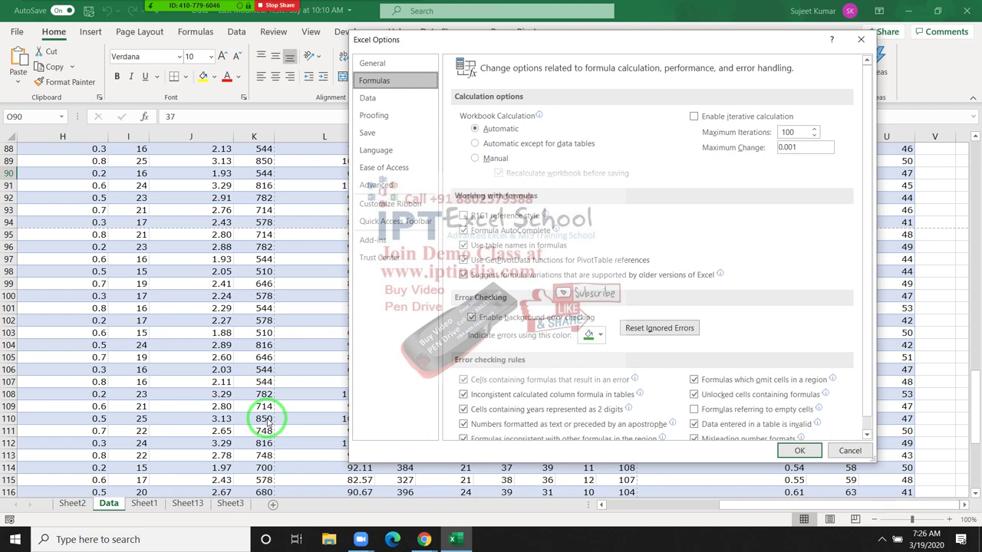
pyautogui.click(365, 99)
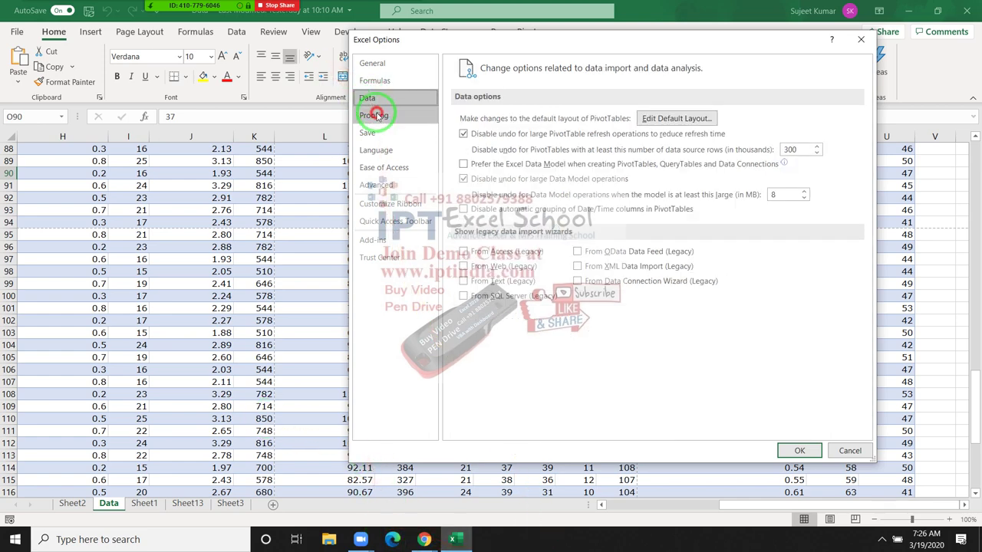
pyautogui.click(374, 115)
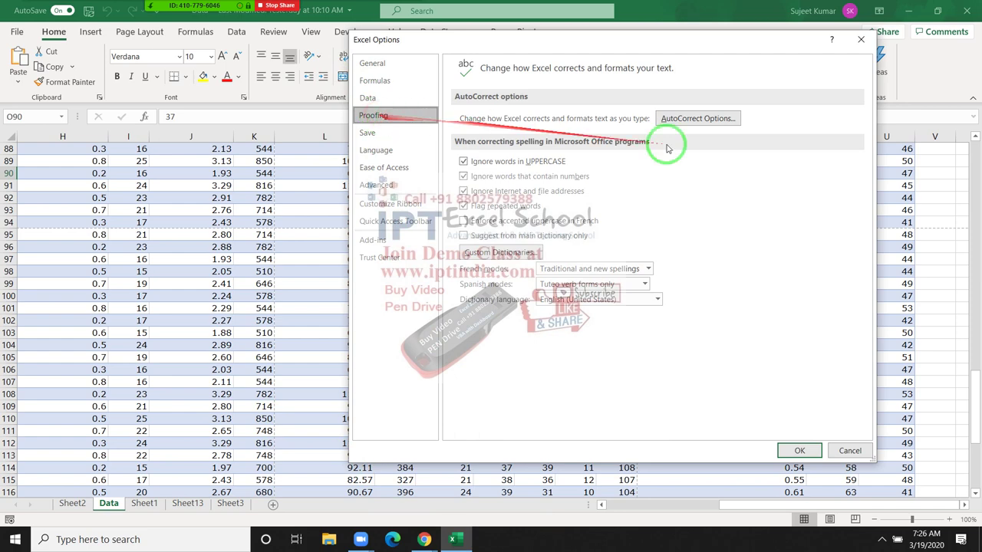
# Step: Add an AutoCorrect entry that replaces DS with 'Daily Sales Report'
pyautogui.click(719, 120)
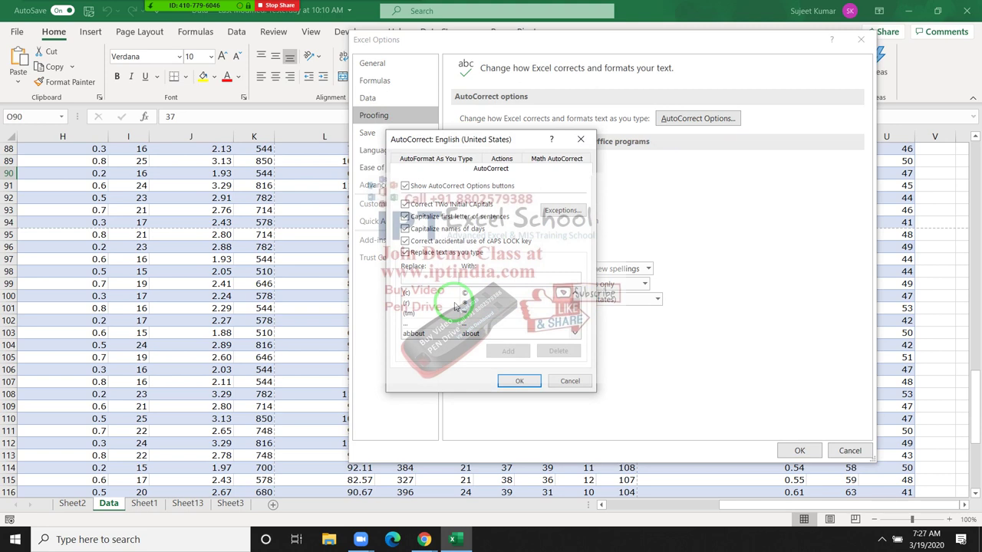
pyautogui.write('DS')
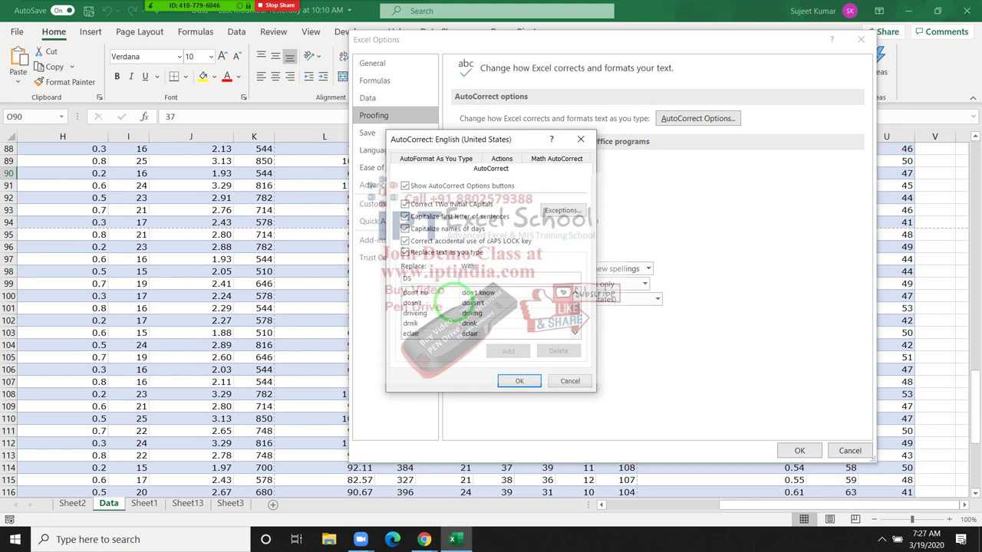
pyautogui.click(491, 279)
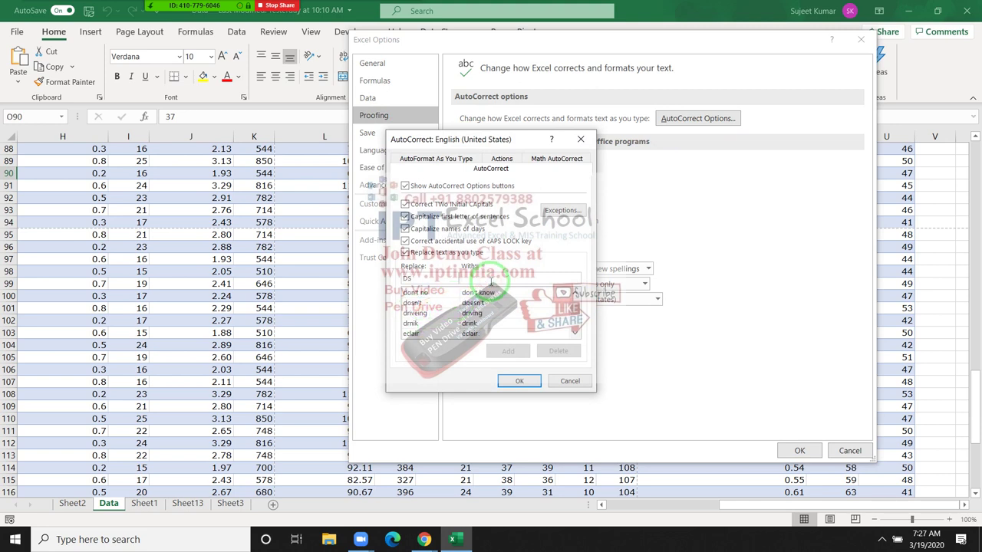
pyautogui.write('Daily')
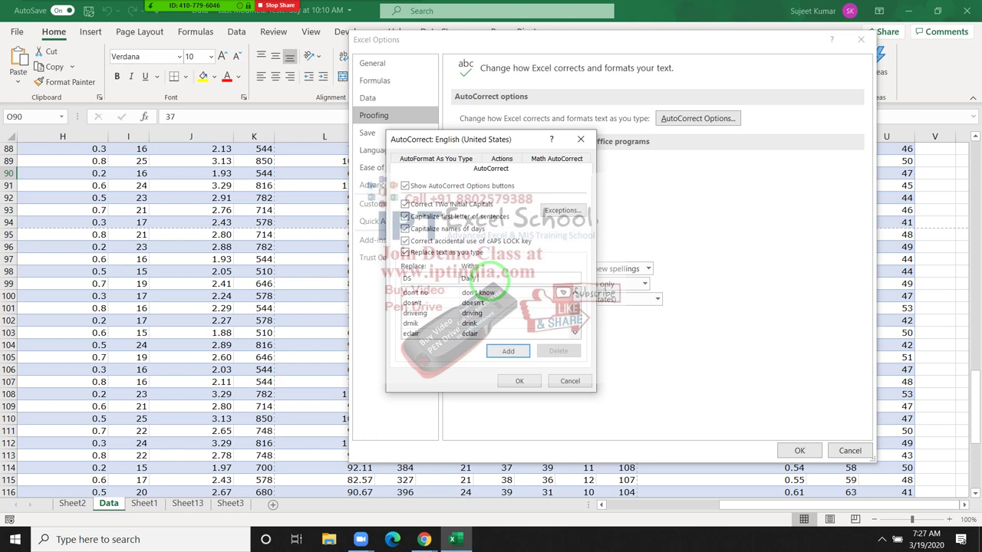
pyautogui.write(' Sa')
pyautogui.write('les ')
pyautogui.write('R')
pyautogui.write('eport')
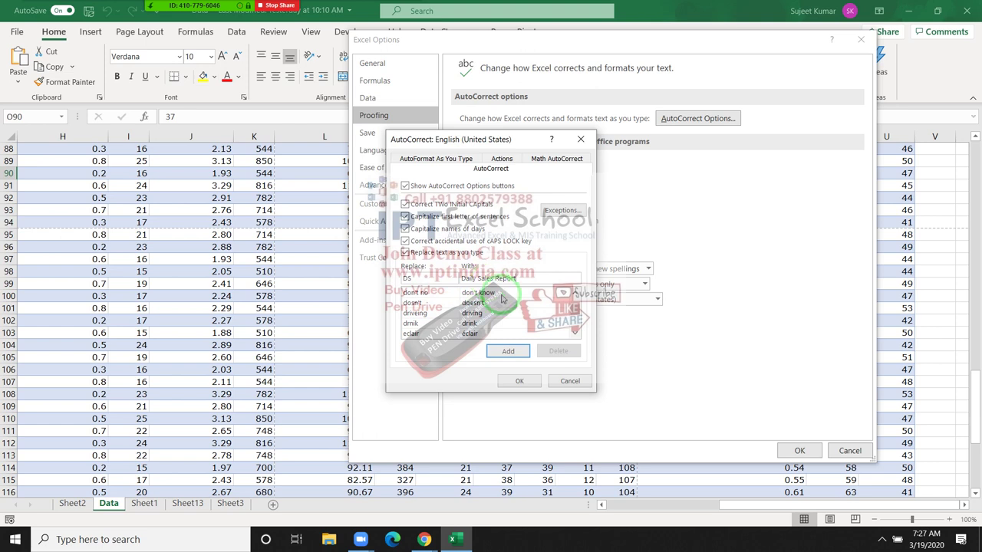
pyautogui.click(497, 352)
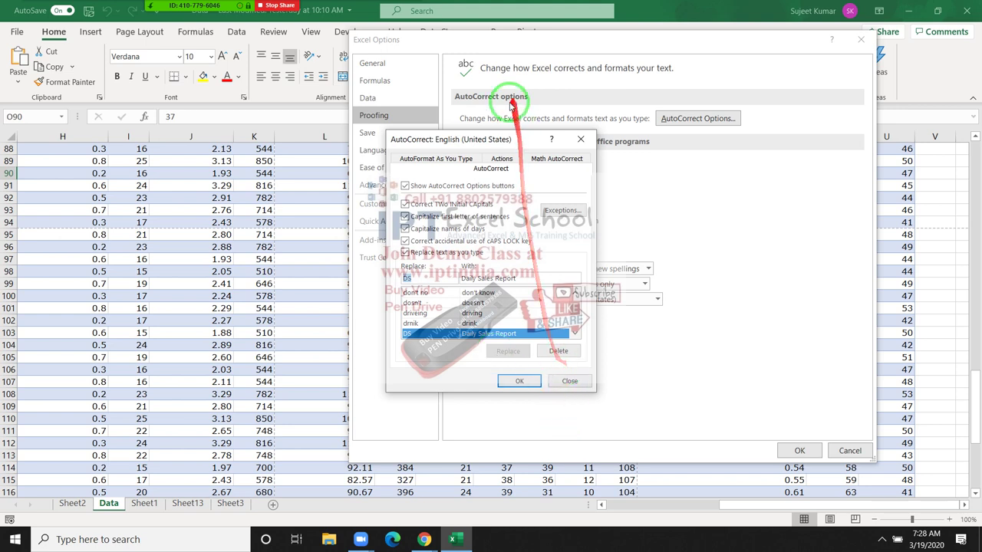
# Step: Review the AutoFormat As You Type options in the AutoCorrect dialog
pyautogui.click(455, 159)
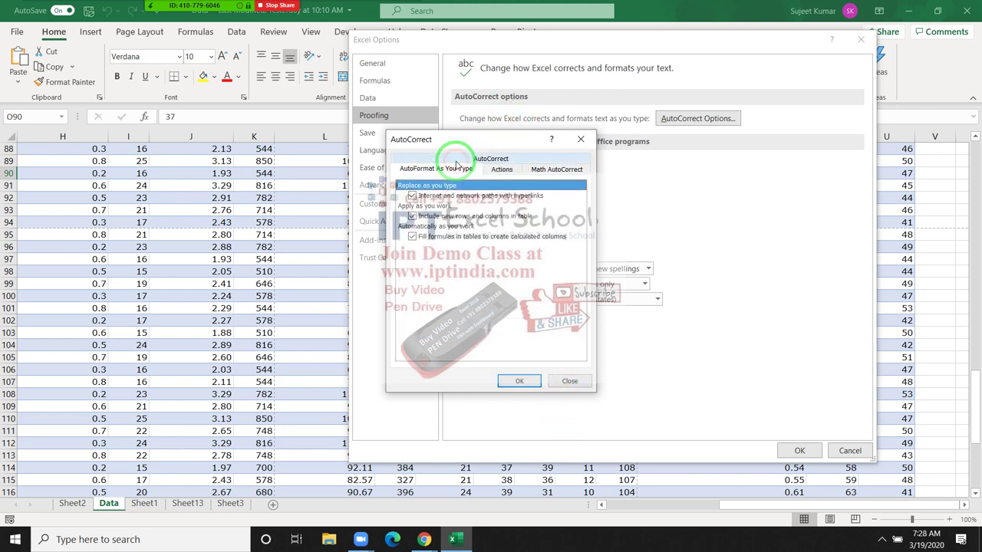
pyautogui.click(424, 202)
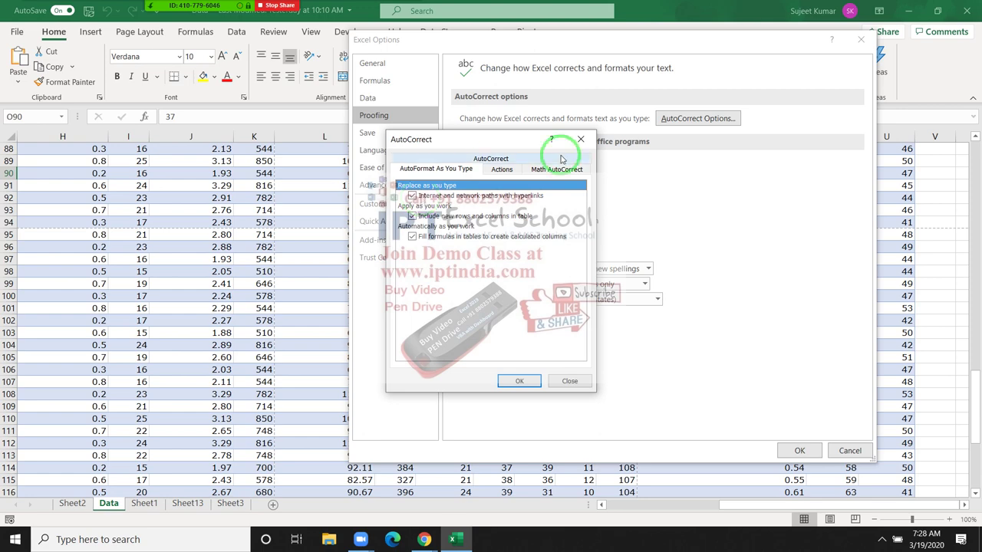
# Step: Close AutoCorrect and set the default save format to Excel Macro-Enabled Workbook
pyautogui.click(569, 388)
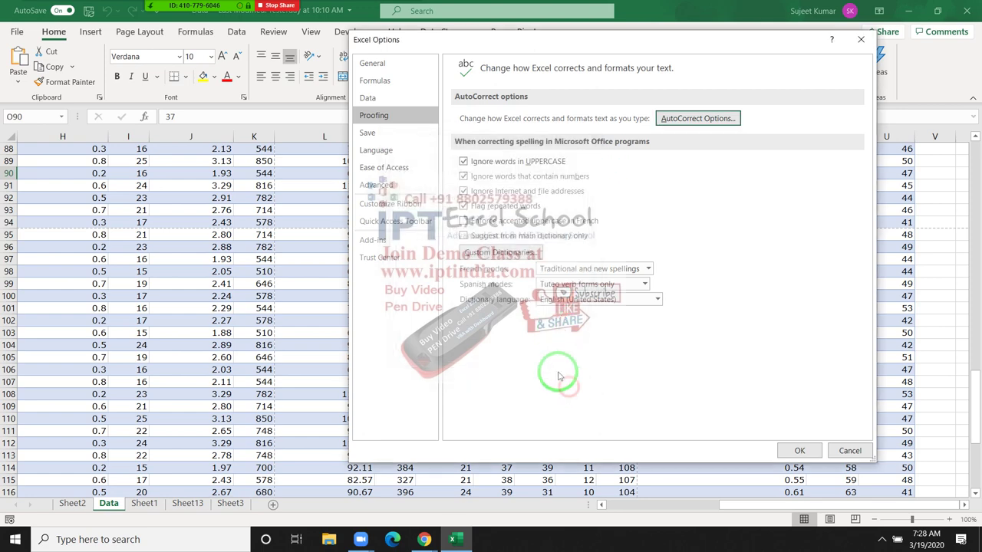
pyautogui.click(394, 139)
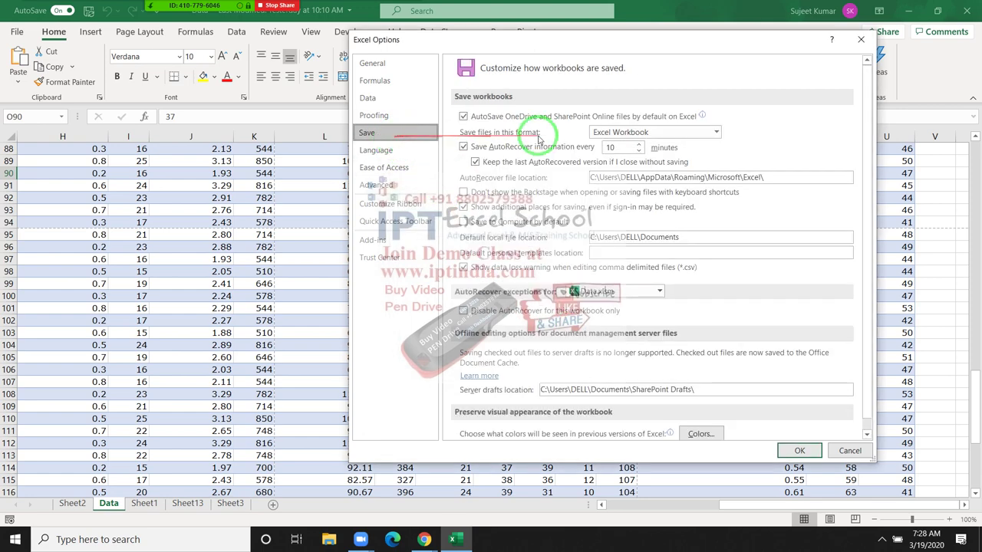
pyautogui.click(637, 136)
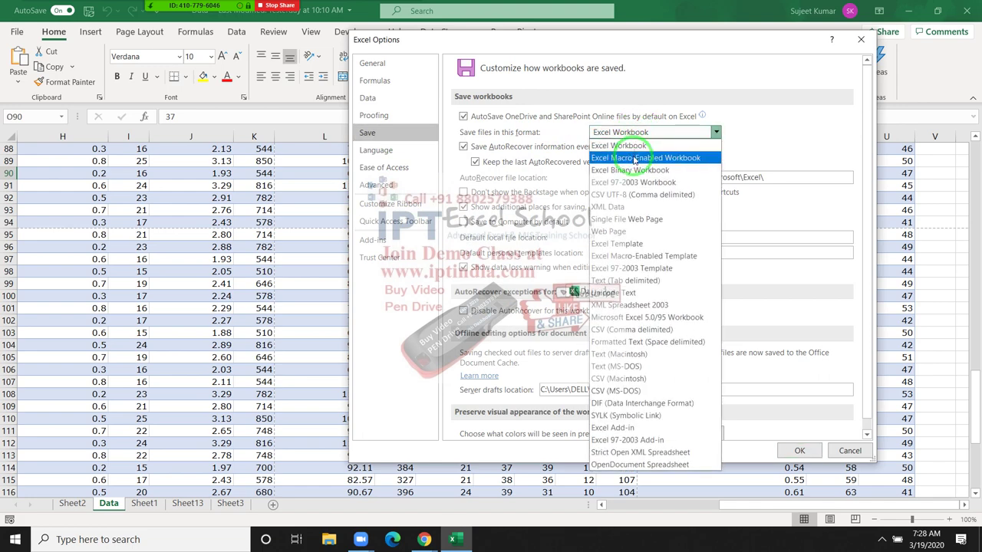
pyautogui.click(633, 158)
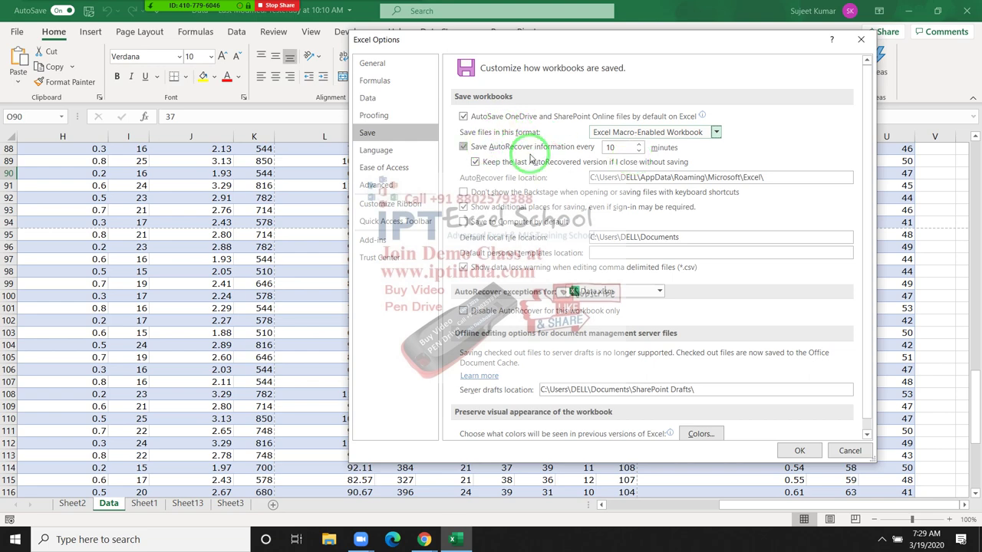
pyautogui.click(614, 148)
pyautogui.doubleClick(611, 148)
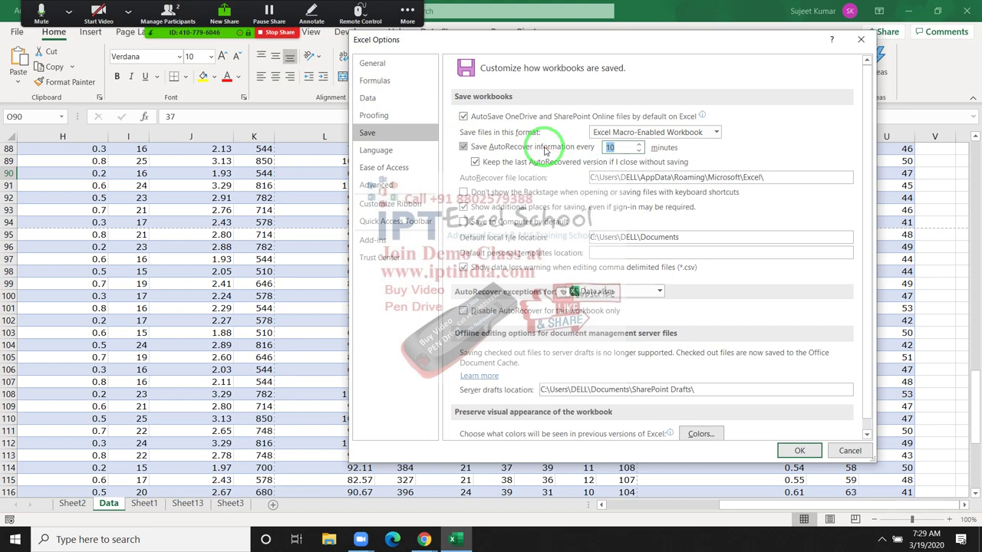
pyautogui.click(760, 175)
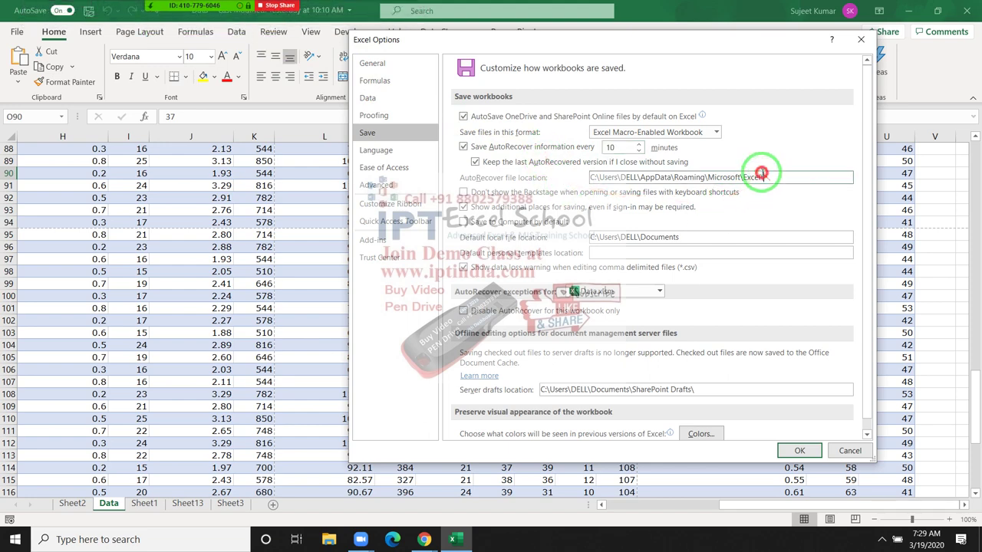
pyautogui.moveTo(761, 175); pyautogui.dragTo(506, 177)
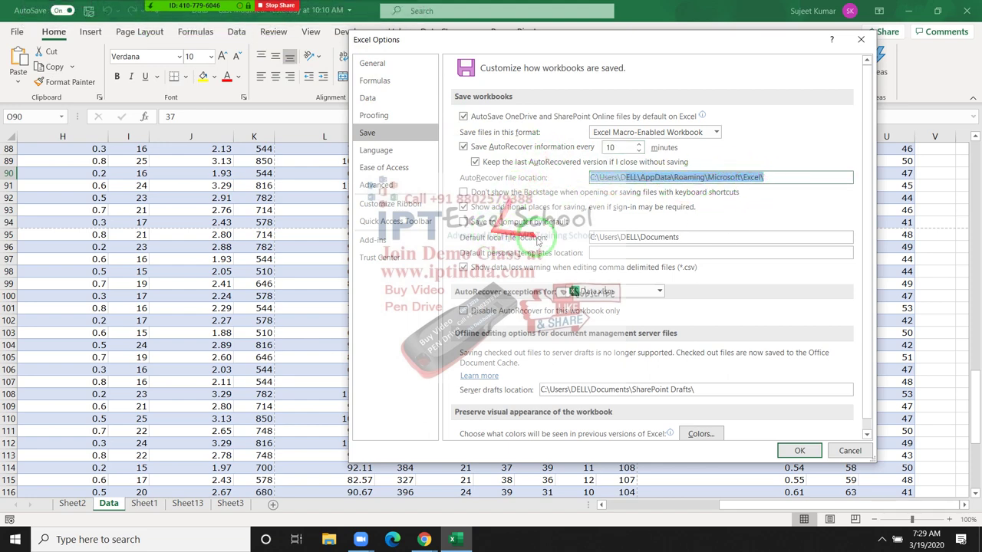
pyautogui.moveTo(671, 237); pyautogui.dragTo(578, 251)
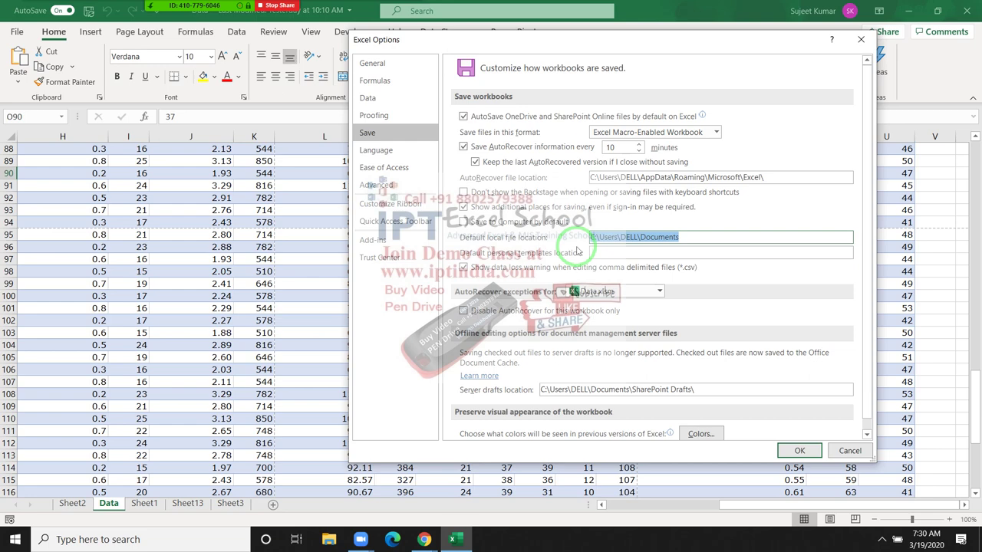
pyautogui.moveTo(576, 251); pyautogui.dragTo(587, 240)
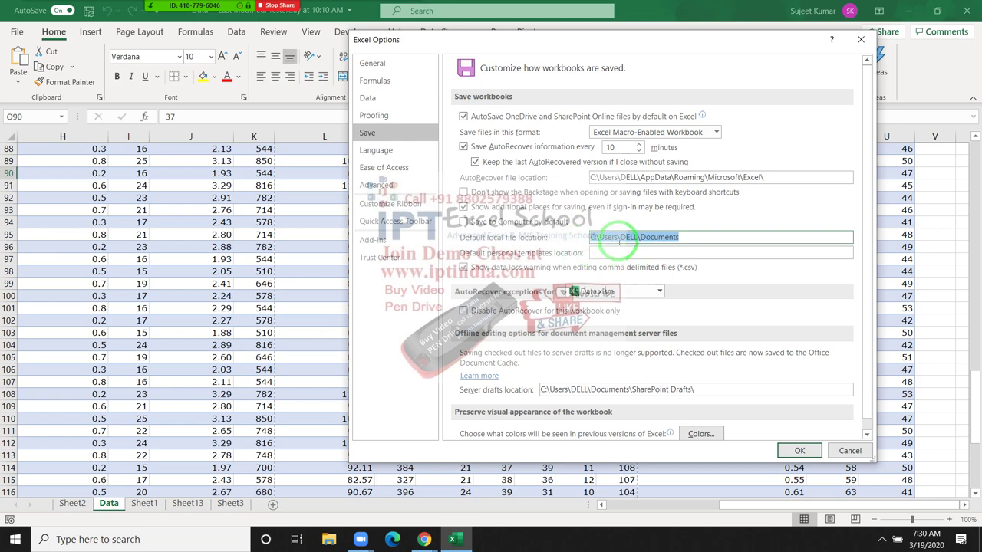
# Step: Pass through Language and Ease of Access to Advanced, and view the after-Enter direction choices
pyautogui.click(411, 153)
pyautogui.click(410, 167)
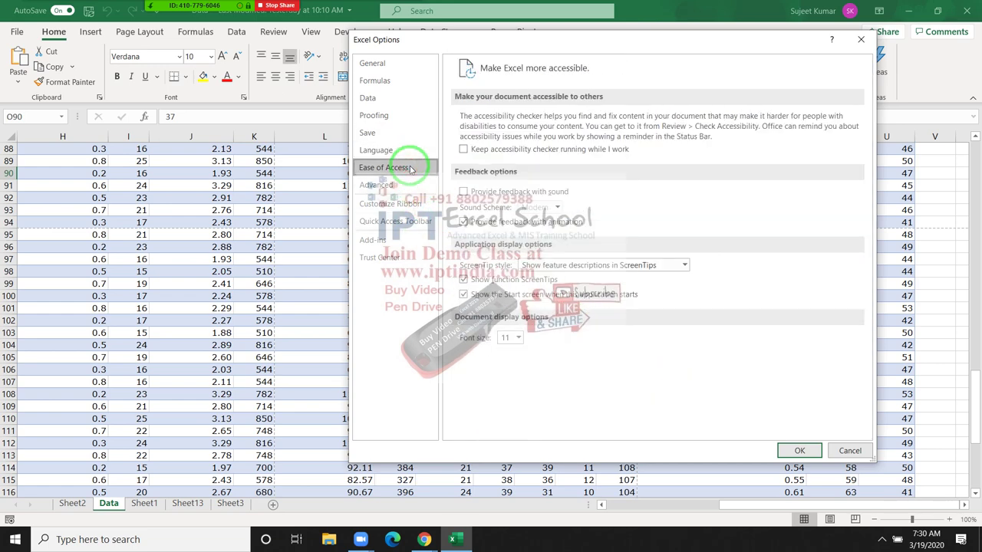
pyautogui.click(408, 186)
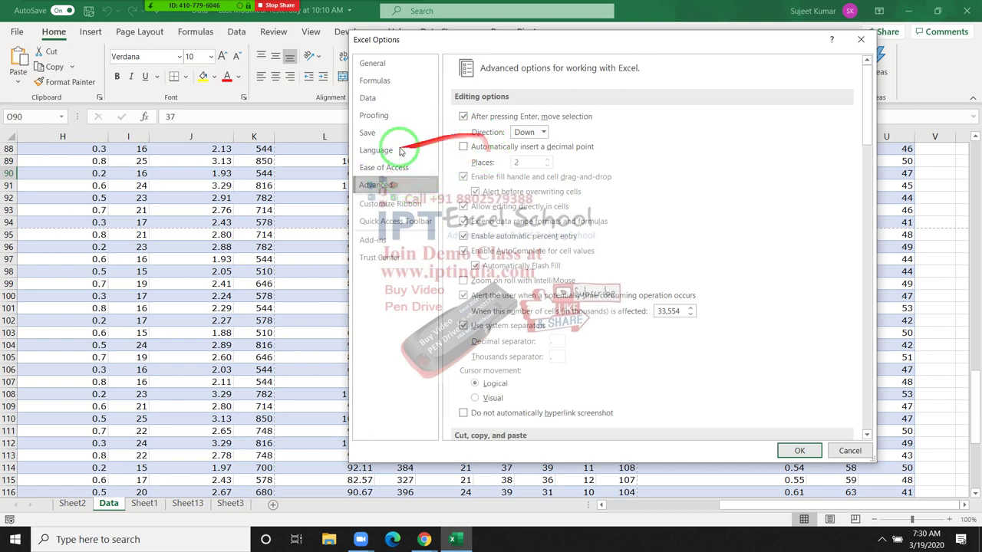
pyautogui.click(536, 136)
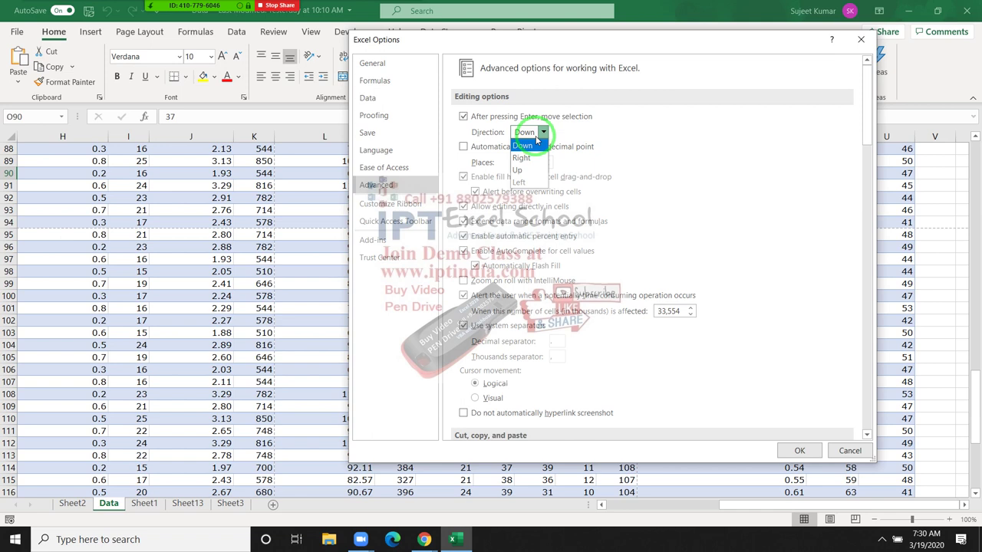
# Step: Keep Down as the after-Enter direction, toggling the move-selection option off and back on
pyautogui.click(571, 136)
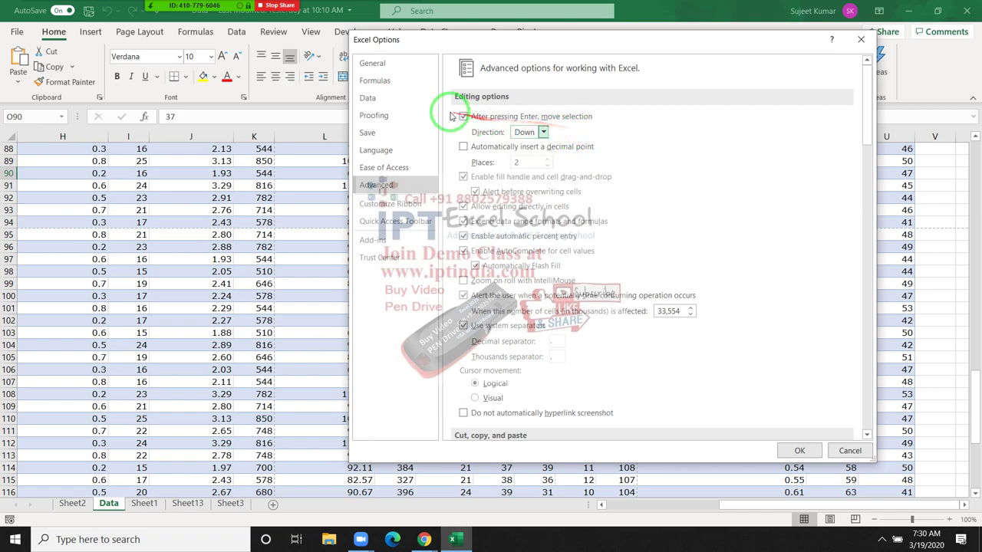
pyautogui.click(464, 117)
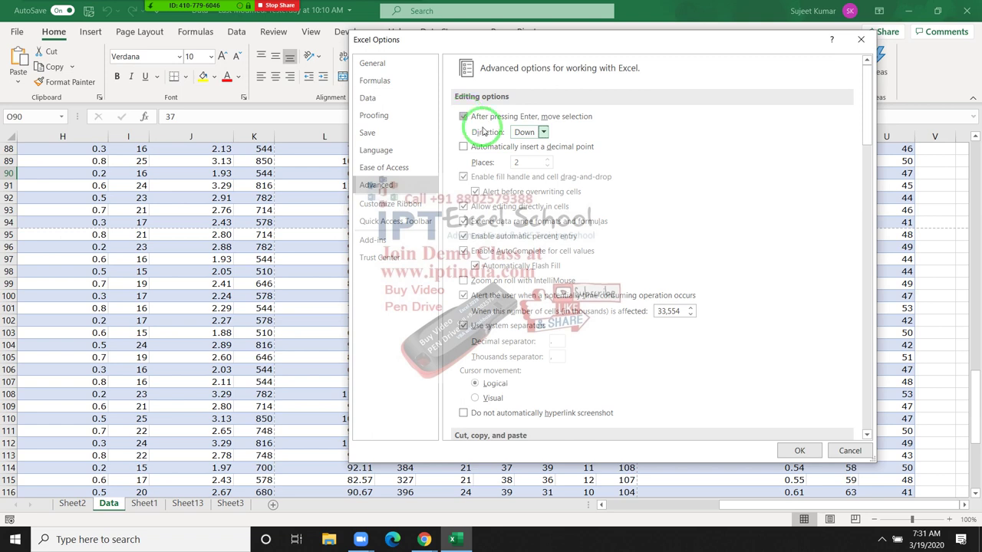
pyautogui.click(470, 149)
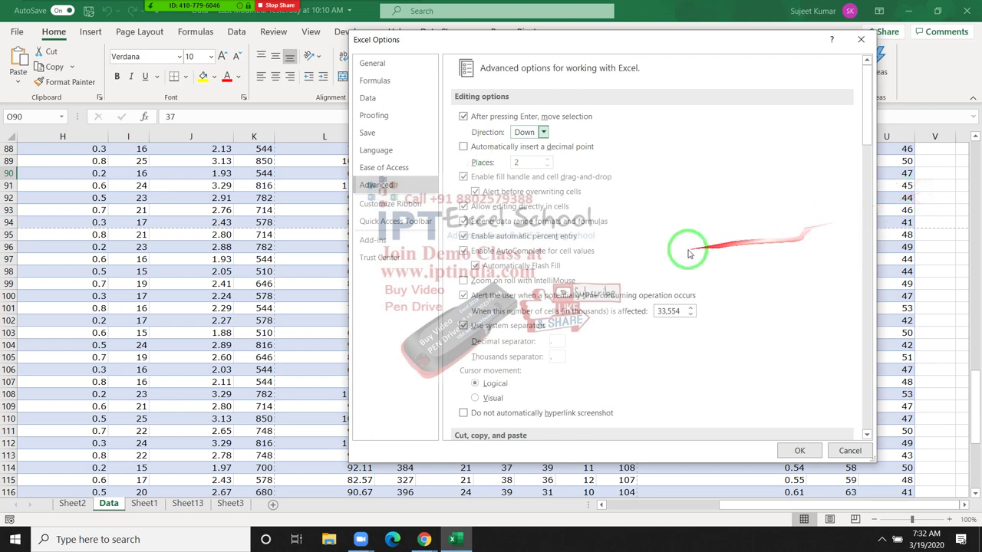
# Step: Scroll the Advanced settings down to the General section and open Edit Custom Lists
pyautogui.scroll(-1, 679, 253)
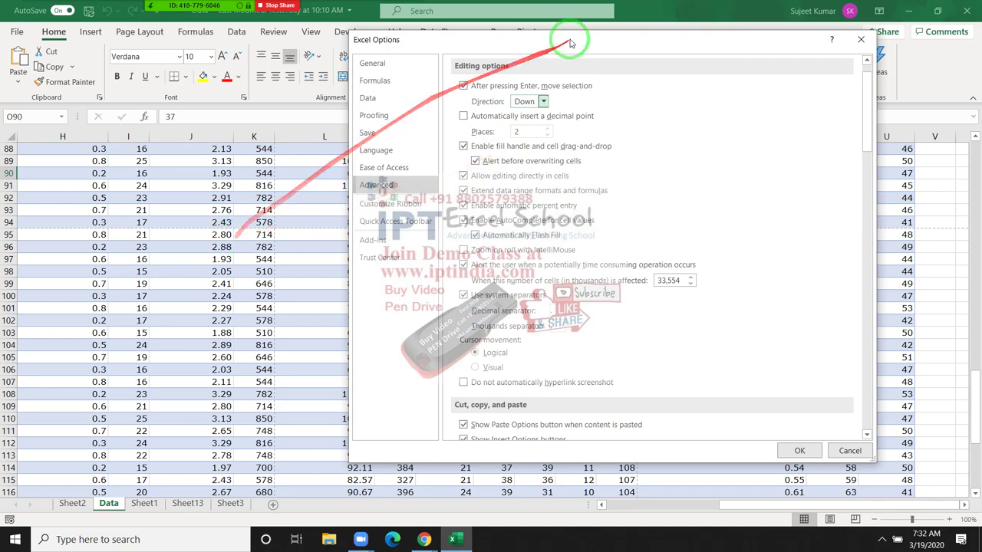
pyautogui.moveTo(582, 40)
pyautogui.mouseDown()
pyautogui.moveTo(600, 50)
pyautogui.moveTo(356, 47)
pyautogui.mouseUp()
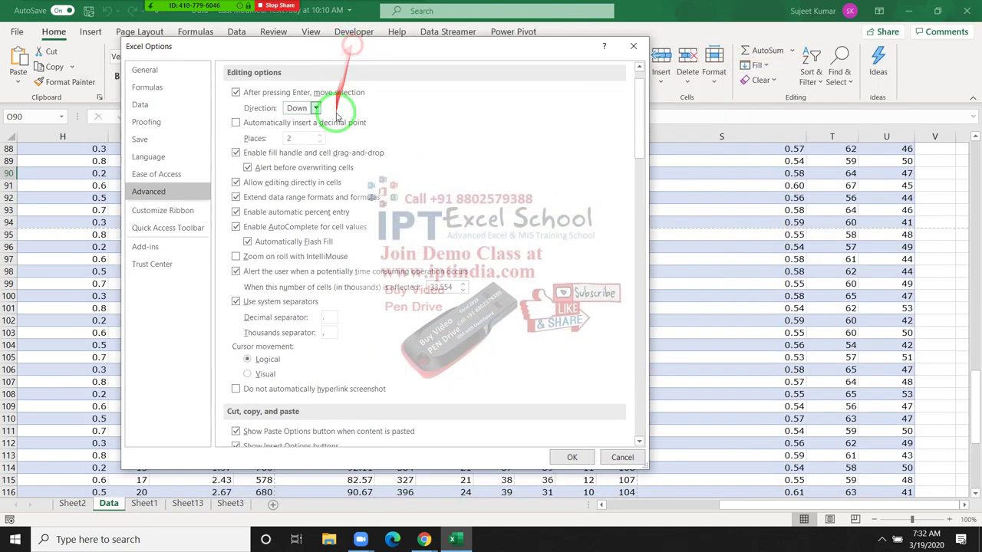
pyautogui.scroll(-1, 343, 222)
pyautogui.scroll(-2, 343, 230)
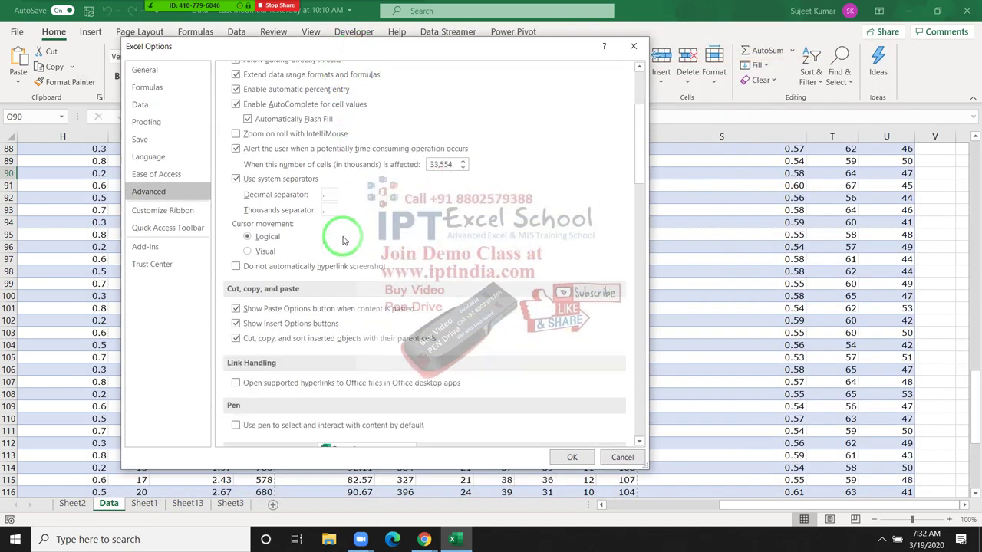
pyautogui.scroll(-3, 343, 240)
pyautogui.scroll(-2, 343, 240)
pyautogui.scroll(-2, 343, 240)
pyautogui.scroll(-3, 342, 240)
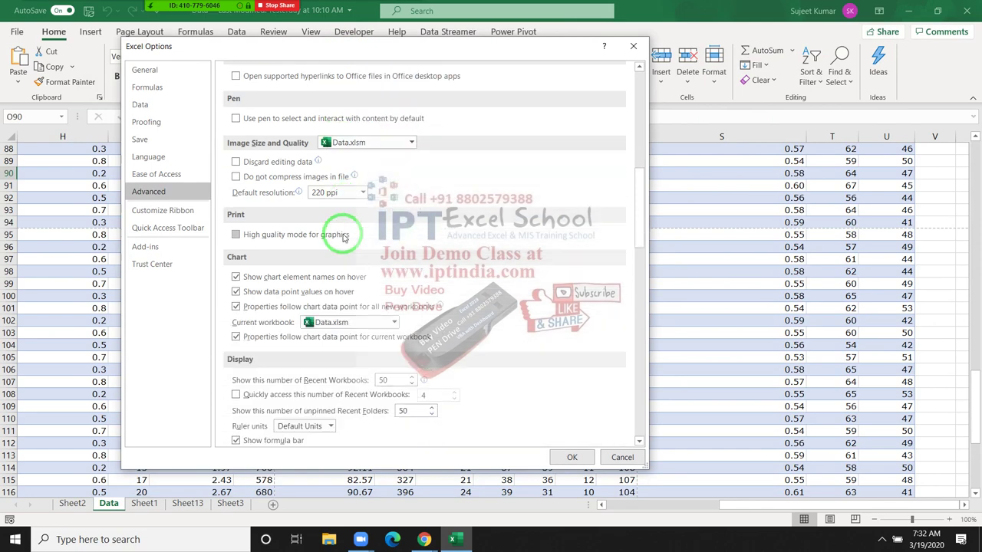
pyautogui.scroll(-2, 343, 240)
pyautogui.scroll(-3, 343, 238)
pyautogui.scroll(-2, 343, 238)
pyautogui.scroll(-2, 343, 238)
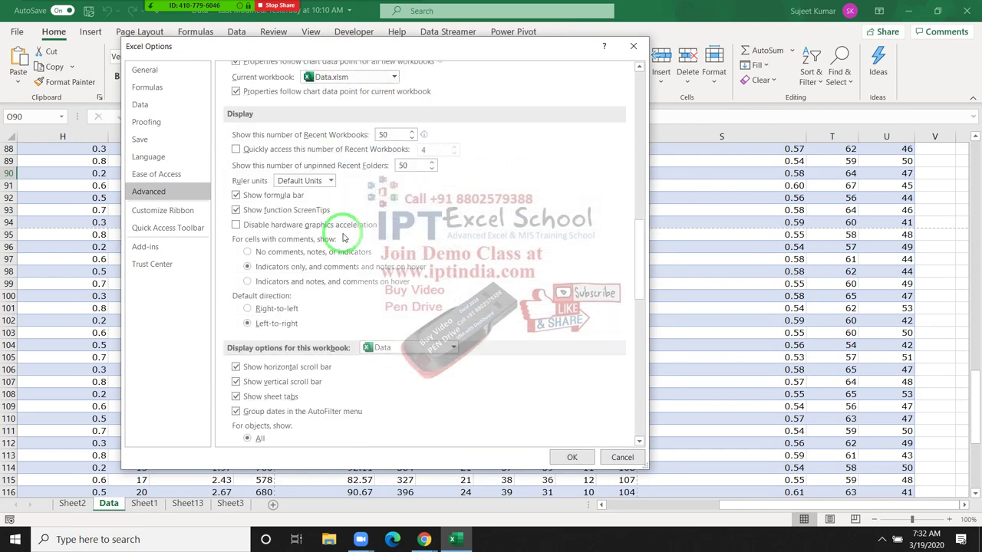
pyautogui.scroll(-3, 342, 238)
pyautogui.scroll(-5, 342, 238)
pyautogui.scroll(-2, 346, 239)
pyautogui.scroll(-6, 357, 242)
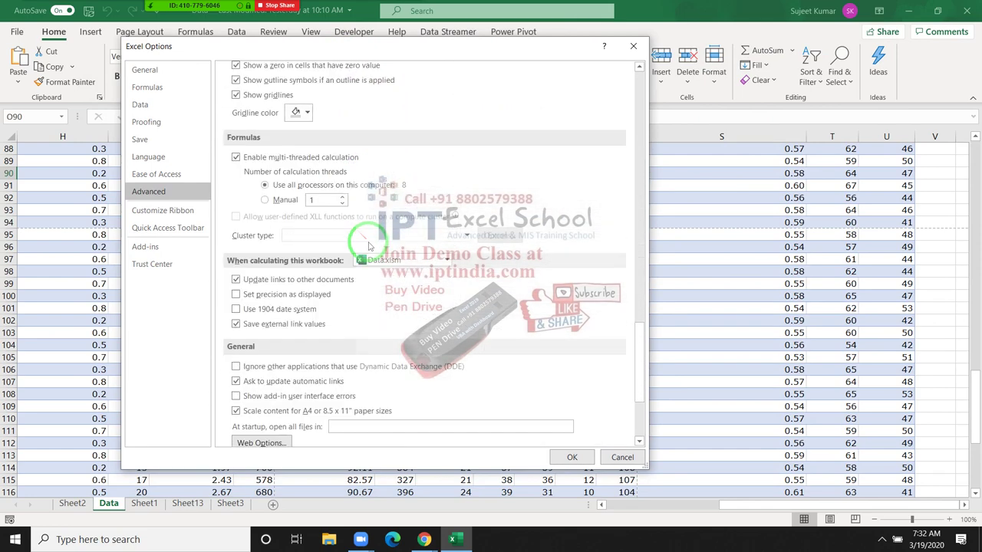
pyautogui.scroll(-4, 369, 246)
pyautogui.scroll(-2, 369, 245)
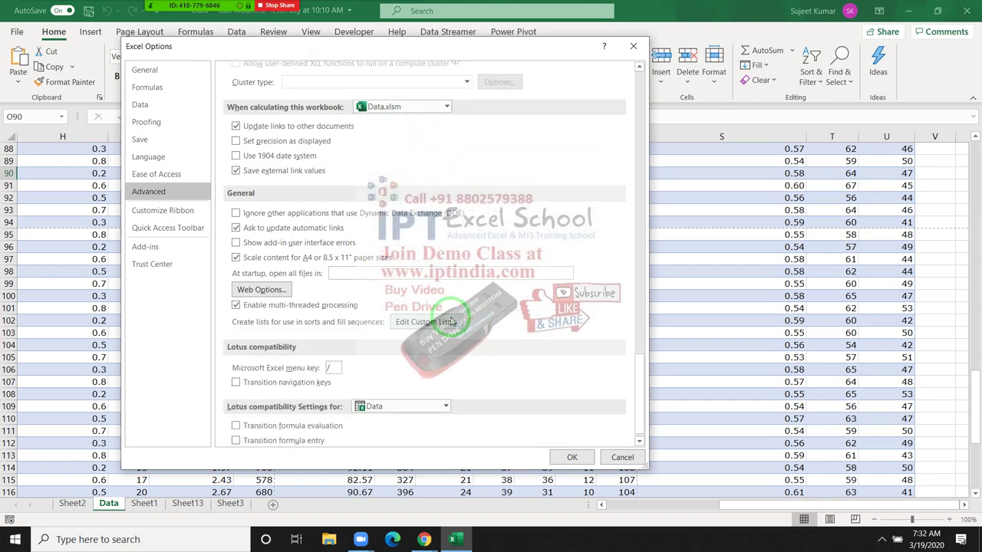
pyautogui.press('Escape')
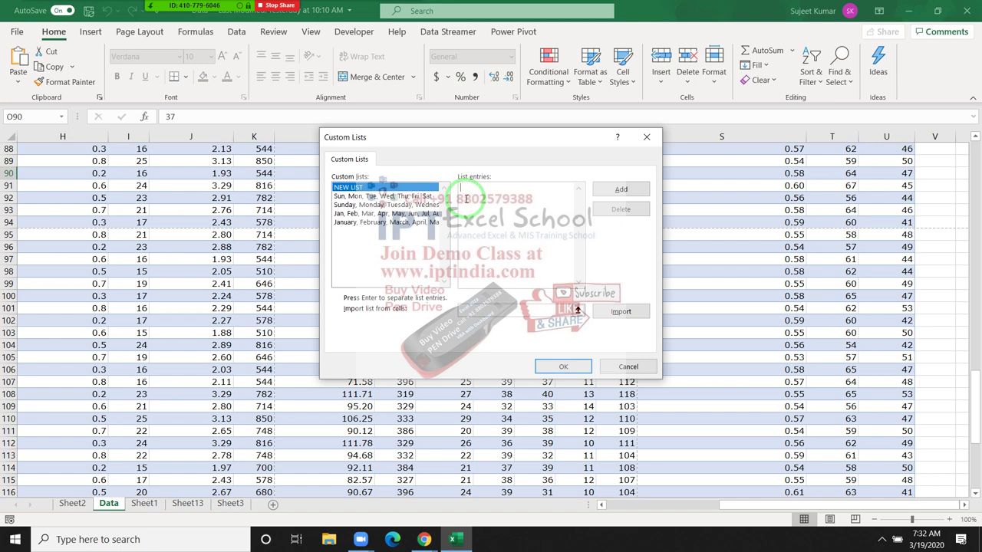
# Step: Type the twelve first names into List entries and add them as a new custom list
pyautogui.write('Puja')
pyautogui.write('N')
pyautogui.write('eera')
pyautogui.write('Kav')
pyautogui.write('y')
pyautogui.write('ta')
pyautogui.write('Mo')
pyautogui.write('han')
pyautogui.write('In')
pyautogui.write('di')
pyautogui.write('a')
pyautogui.press('Return')
pyautogui.write('O')
pyautogui.write('m')
pyautogui.press('Return')
pyautogui.write('Dev ')
pyautogui.write('Nitu ')
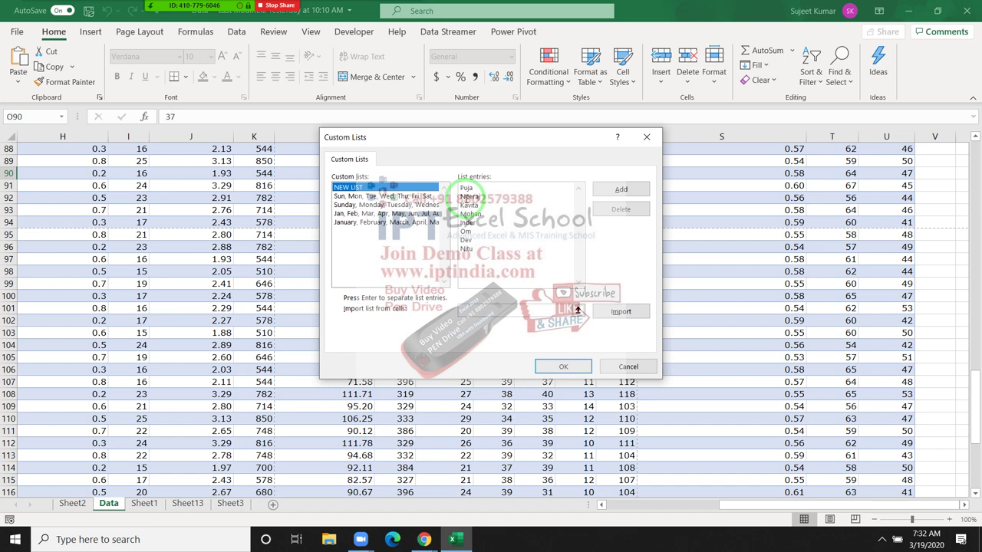
pyautogui.write('Pankaj ')
pyautogui.write('Vik')
pyautogui.write('ash ')
pyautogui.write('Am')
pyautogui.write('ar ')
pyautogui.write('Uda')
pyautogui.write('y')
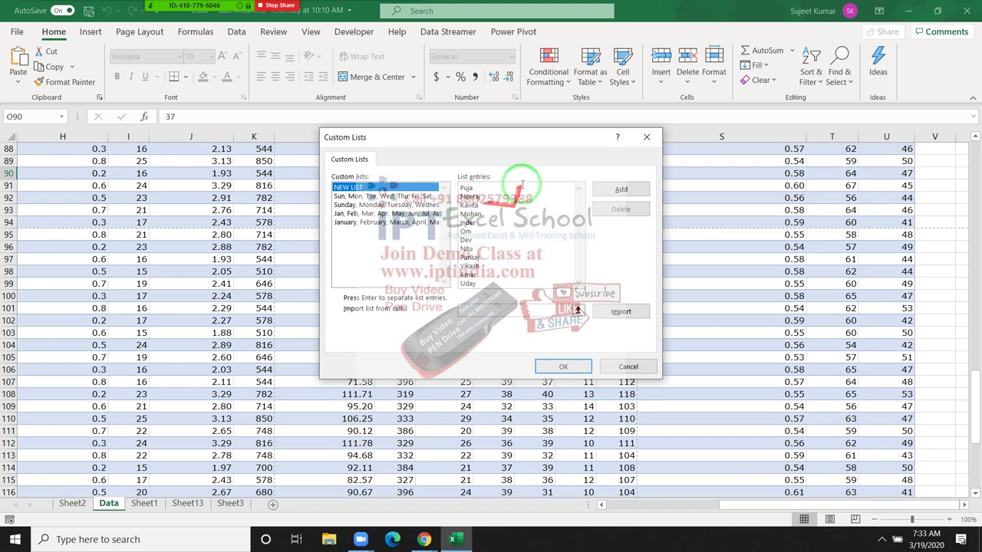
pyautogui.click(621, 196)
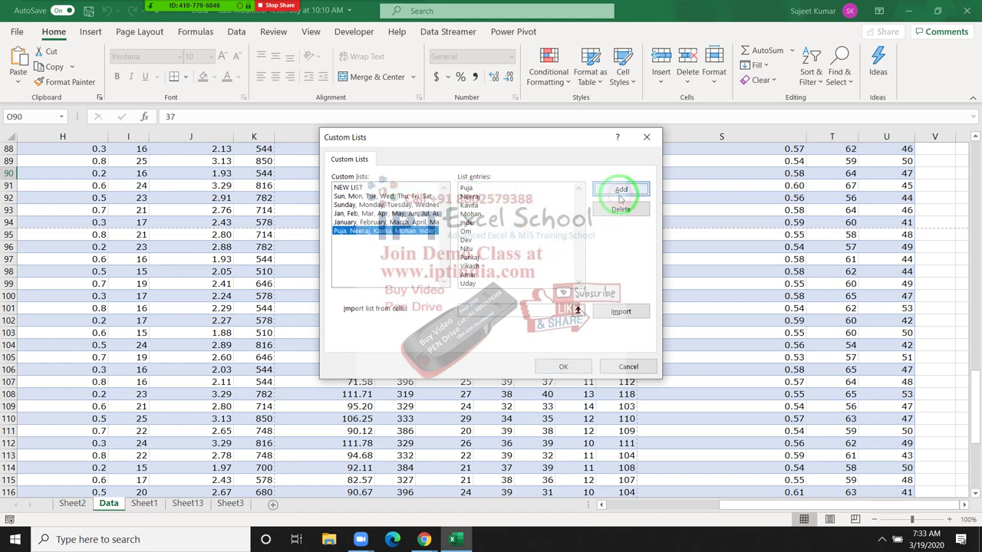
# Step: Close the Custom Lists and Excel Options dialogs, then add a new worksheet, Sheet4
pyautogui.click(572, 369)
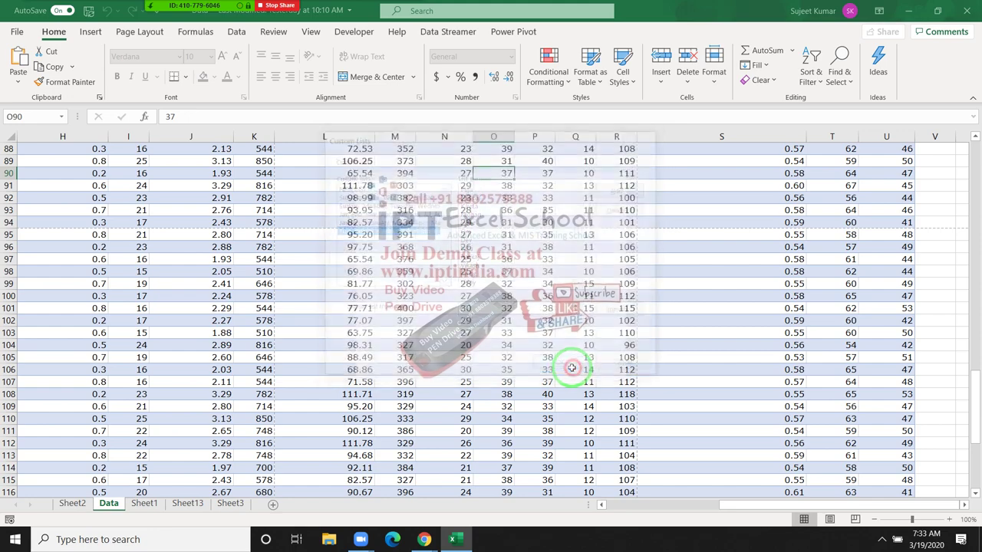
pyautogui.click(667, 467)
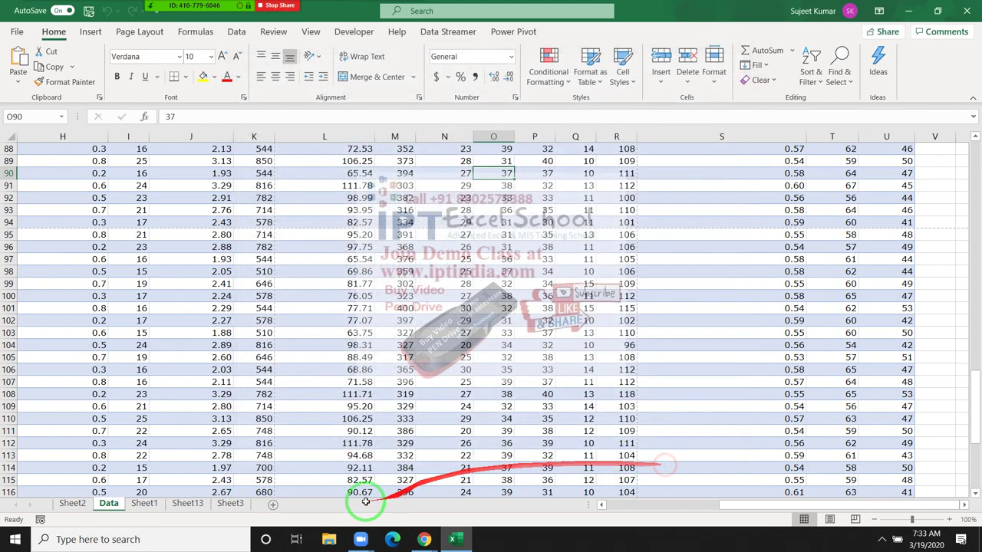
pyautogui.click(230, 503)
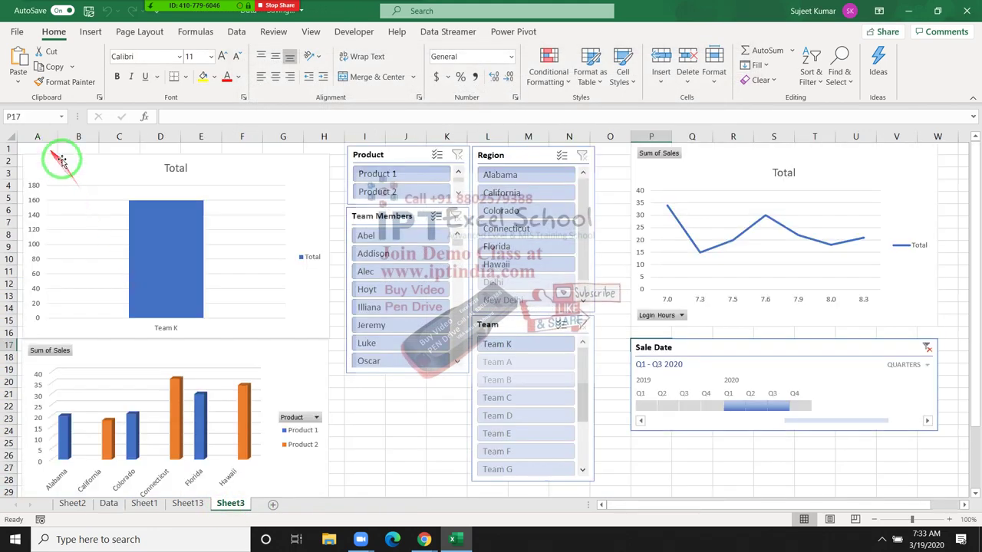
pyautogui.click(272, 504)
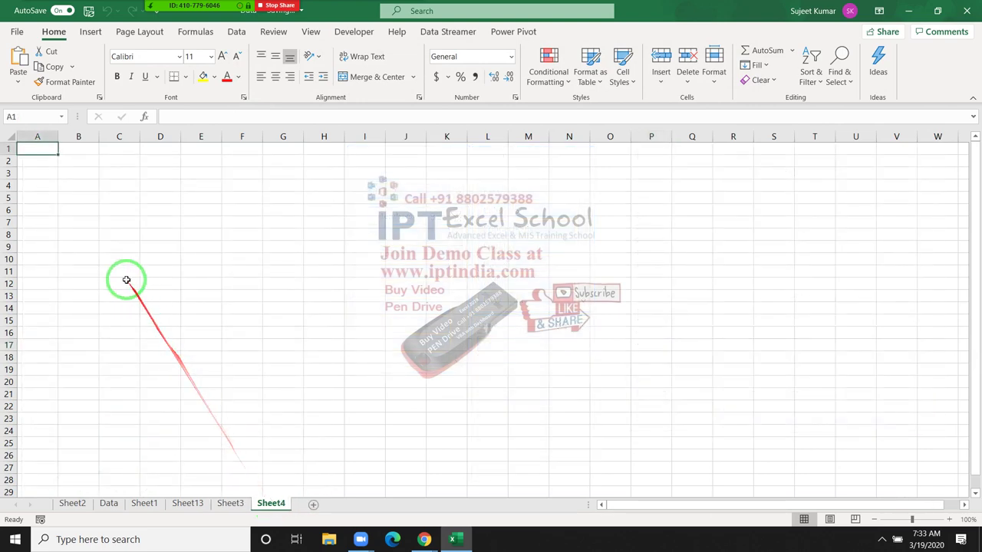
# Step: Enter the first custom-list name in A1 and autofill the names down to A14
pyautogui.write('Puja')
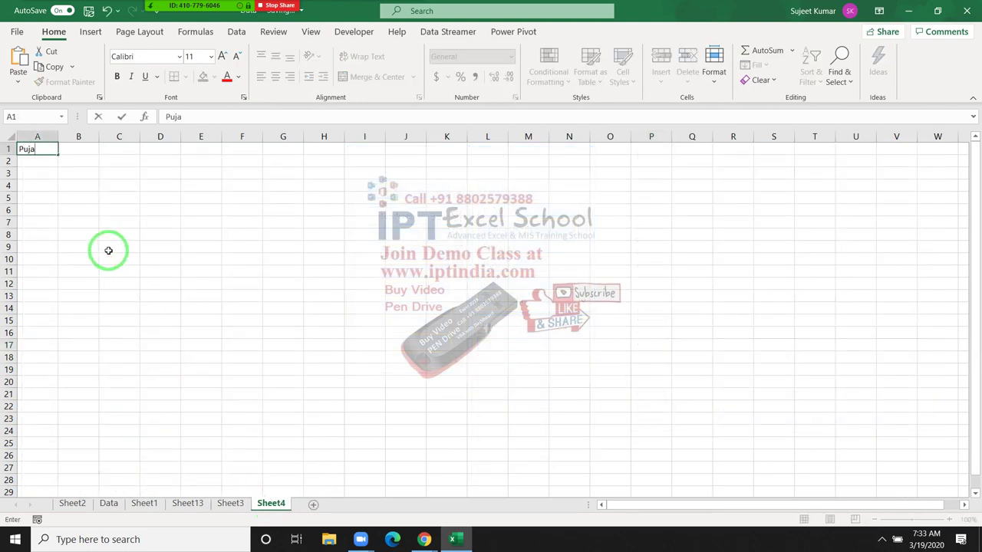
pyautogui.moveTo(109, 251); pyautogui.dragTo(95, 256)
pyautogui.click(48, 154)
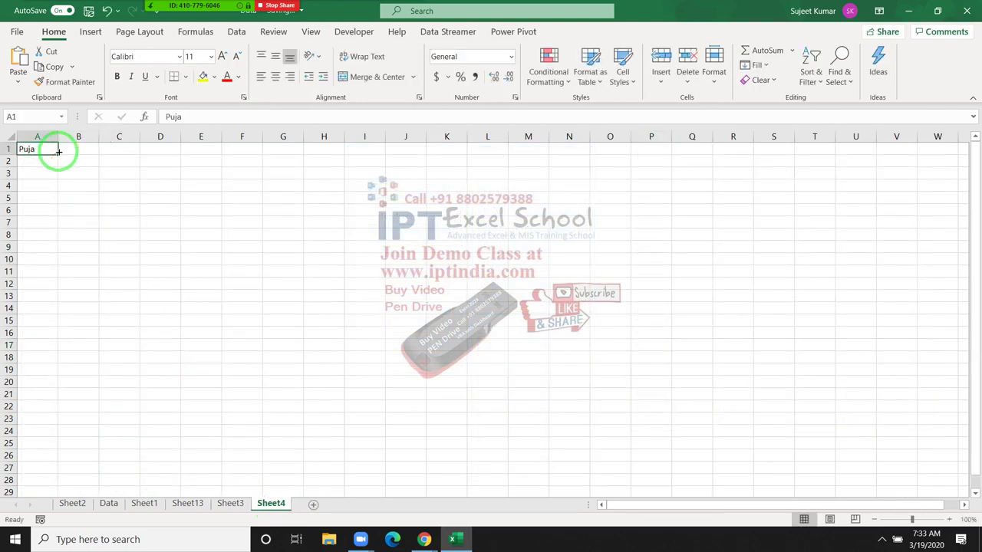
pyautogui.moveTo(57, 155); pyautogui.dragTo(79, 312)
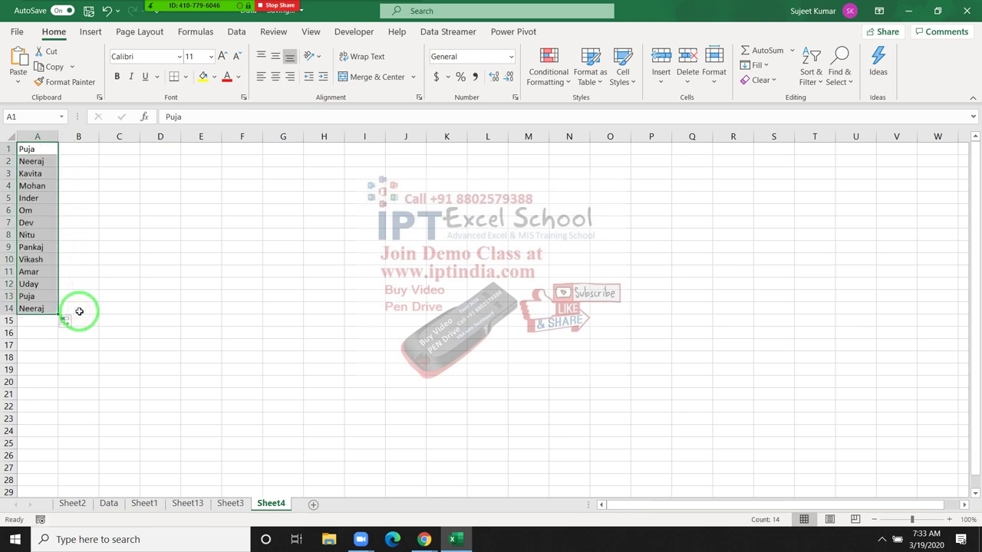
# Step: Type Jan in C1 and fill the month series down to C17
pyautogui.click(137, 147)
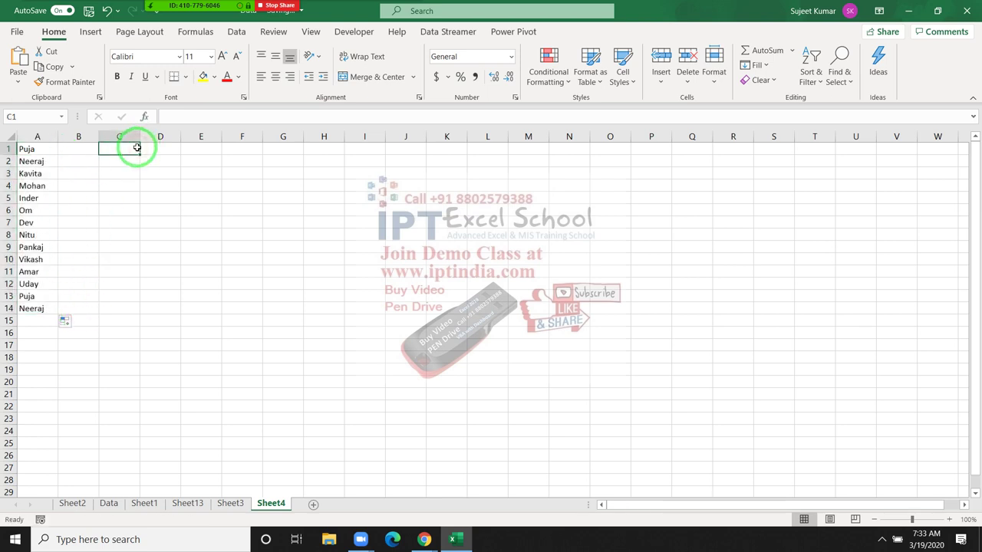
pyautogui.write('Jan')
pyautogui.press('Return')
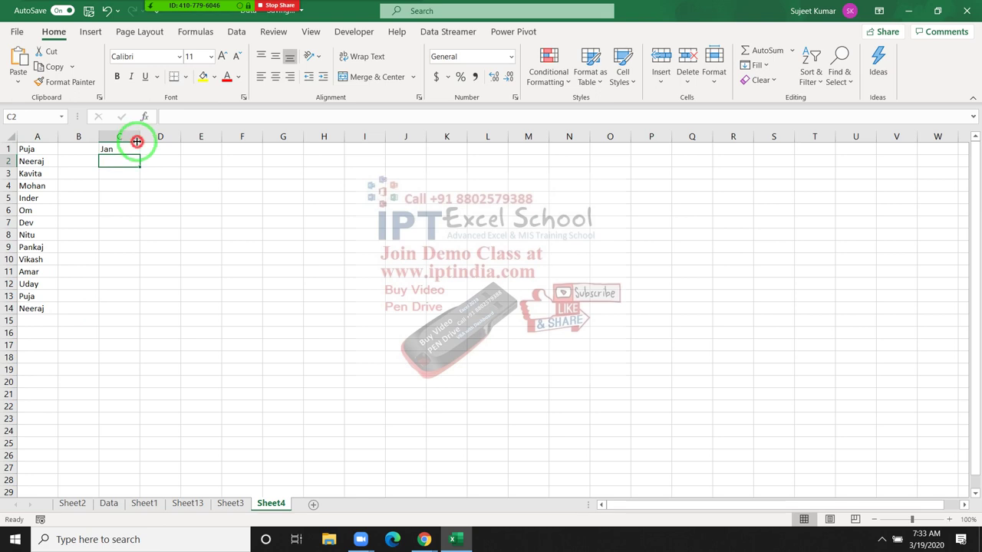
pyautogui.click(137, 147)
pyautogui.moveTo(139, 154); pyautogui.dragTo(132, 351)
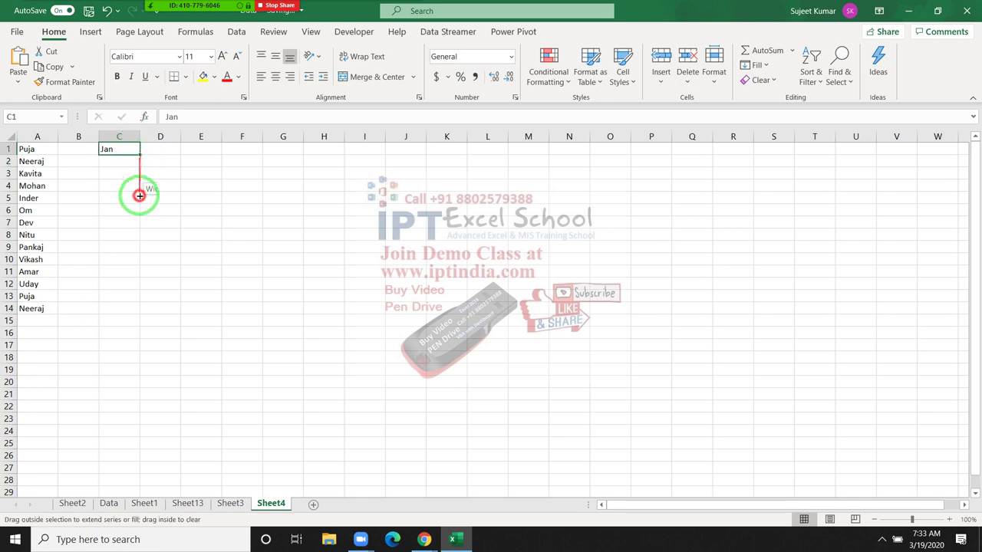
pyautogui.click(283, 235)
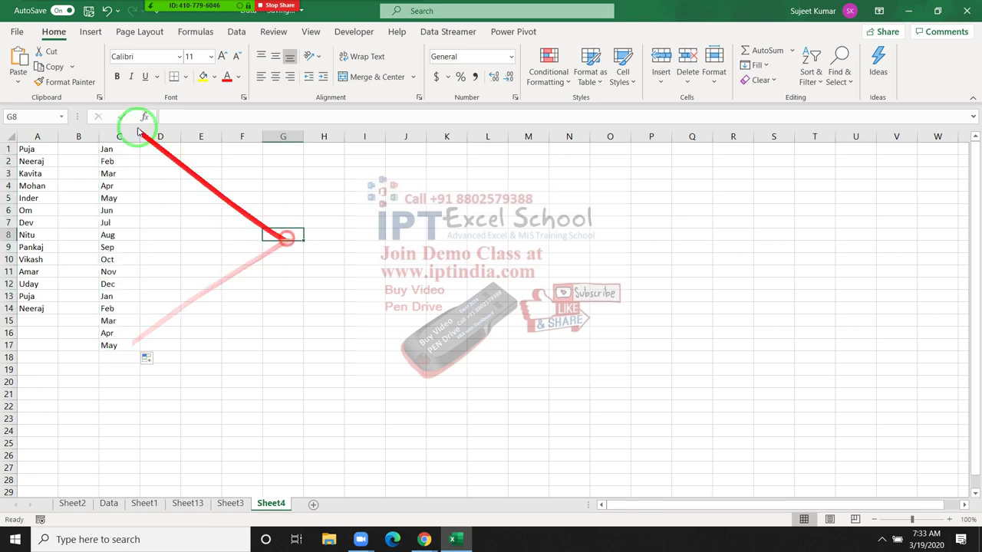
# Step: Bring up Excel Options on the Advanced settings page
pyautogui.click(16, 35)
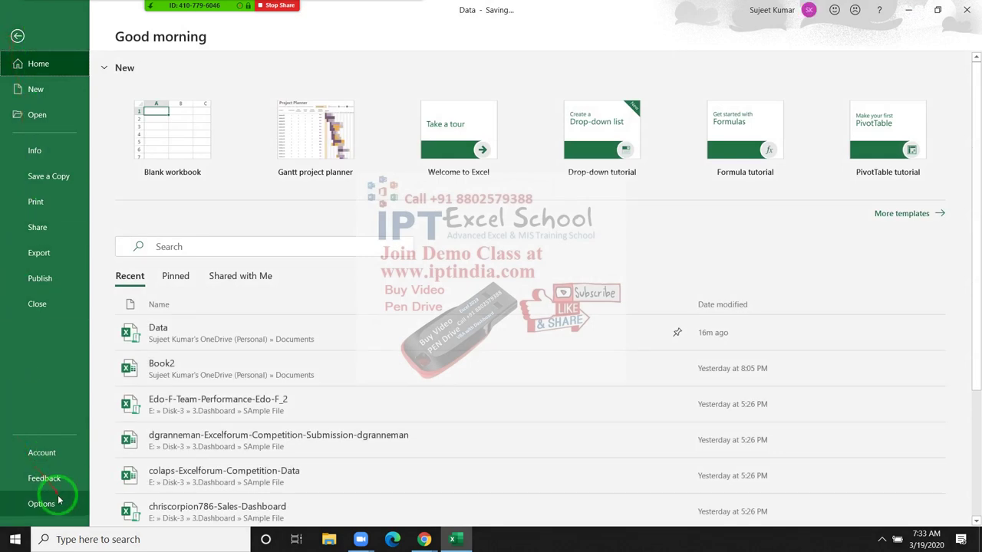
pyautogui.press('Escape')
pyautogui.scroll(-10, 493, 412)
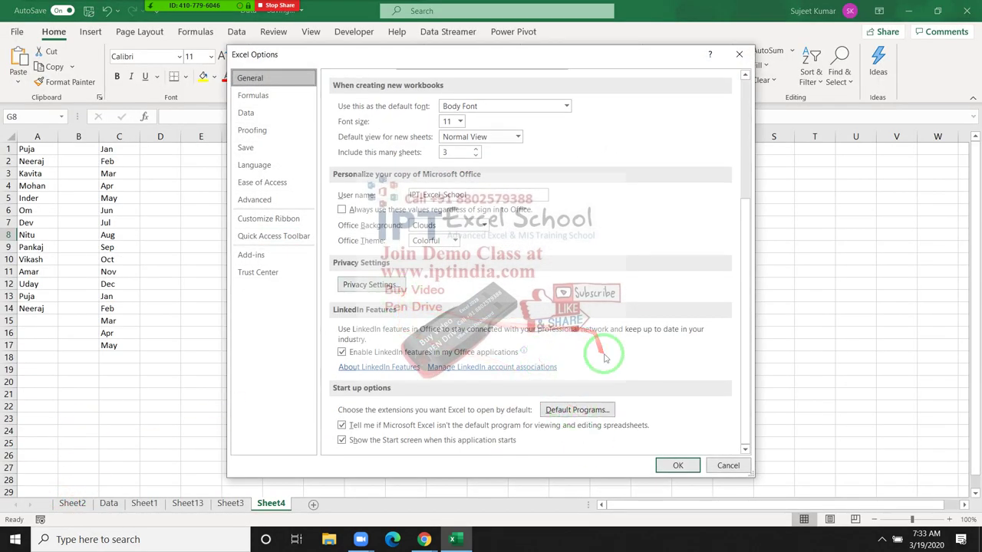
pyautogui.scroll(3, 604, 359)
pyautogui.scroll(-3, 603, 358)
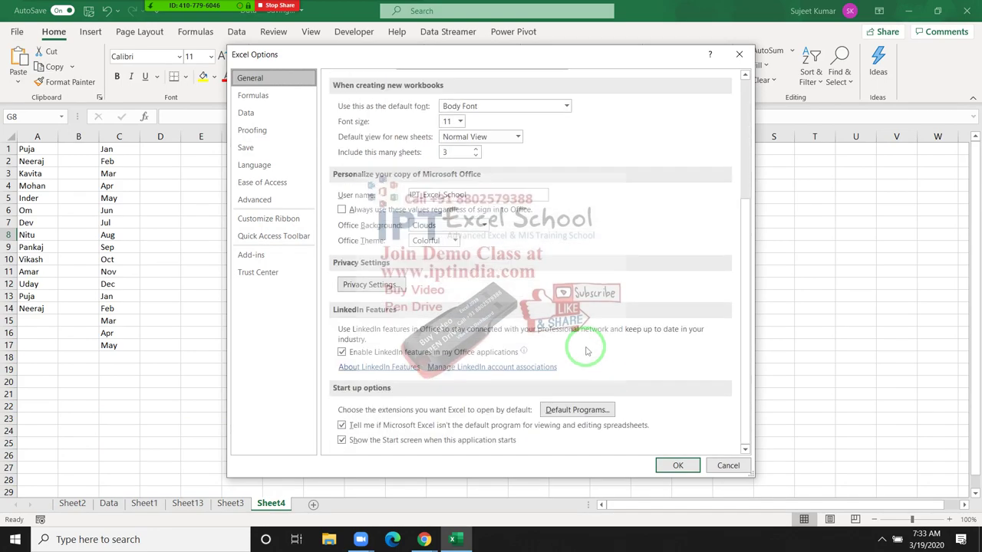
pyautogui.click(255, 203)
pyautogui.scroll(-5, 564, 342)
pyautogui.scroll(-5, 564, 342)
pyautogui.scroll(-5, 565, 342)
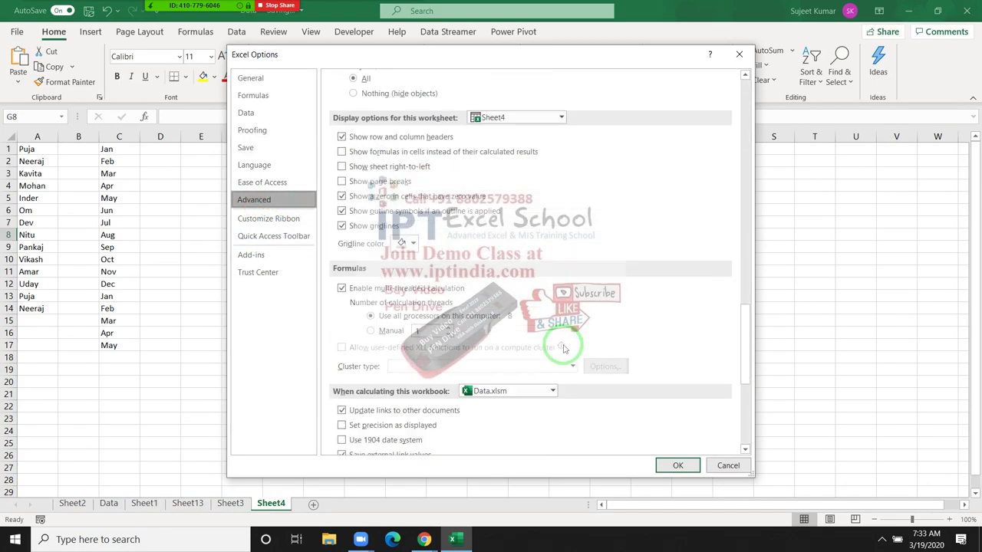
pyautogui.scroll(-5, 564, 342)
# Step: Review the saved twelve-name list in Custom Lists, then close that dialog
pyautogui.click(546, 391)
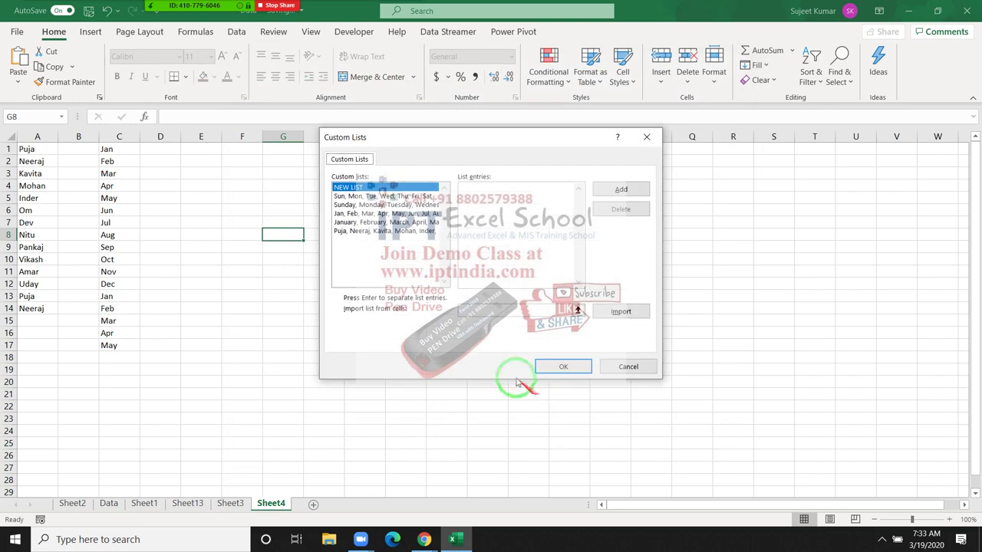
pyautogui.click(372, 230)
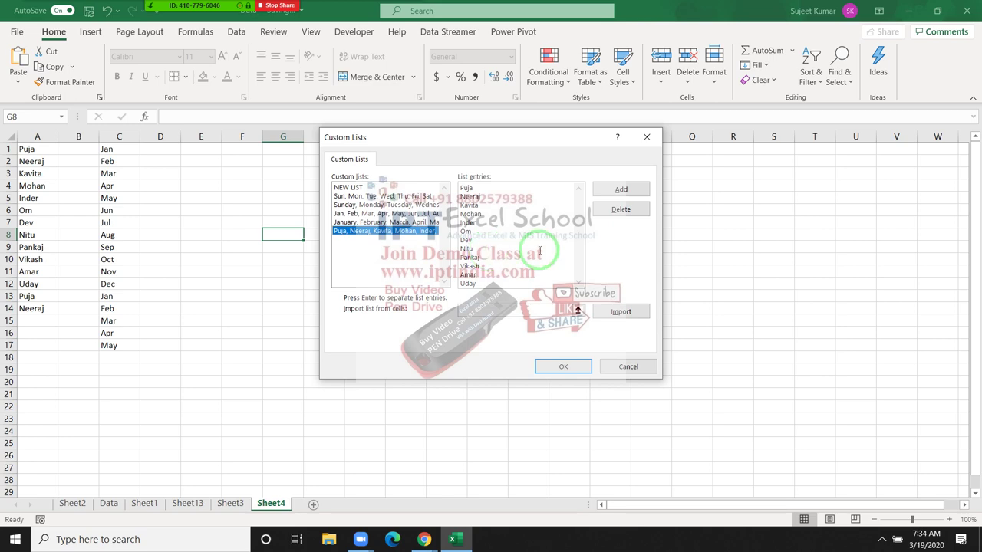
pyautogui.click(646, 137)
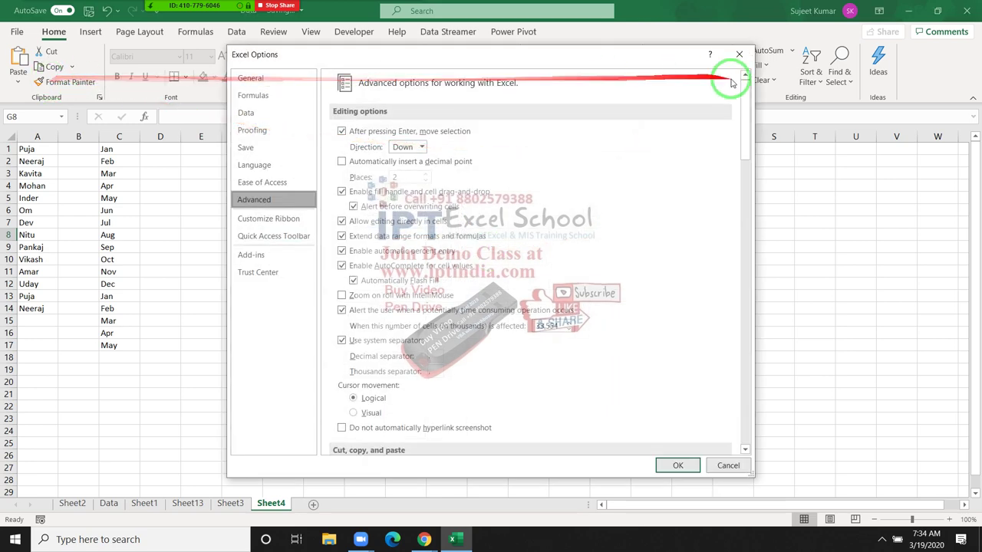